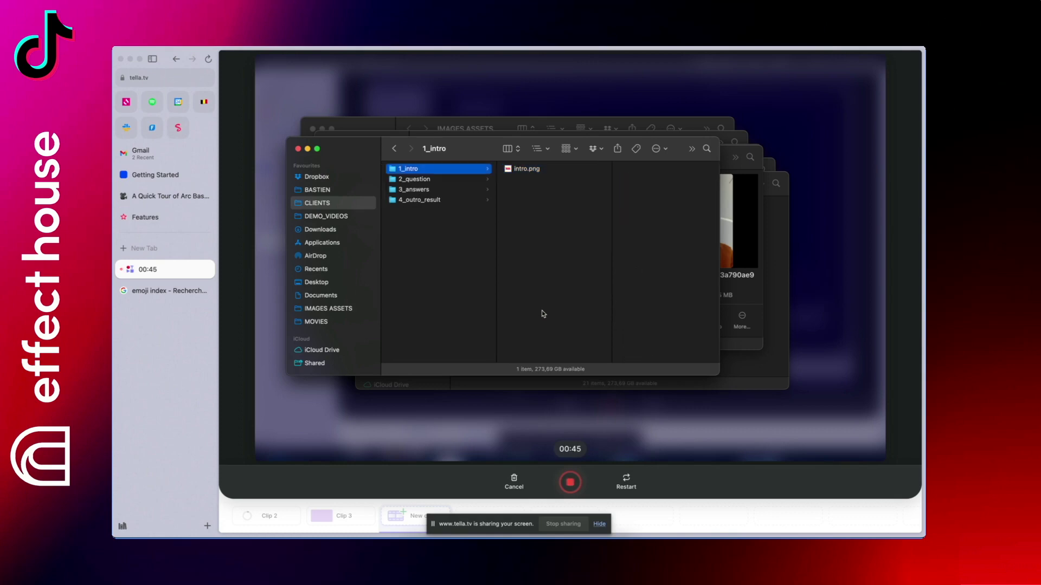
# Preview whats.png from the 2_question folder at full size and close the preview
pyautogui.press('Down')
pyautogui.press('Right')
pyautogui.click(543, 313)
pyautogui.press('Right')
pyautogui.press('space')
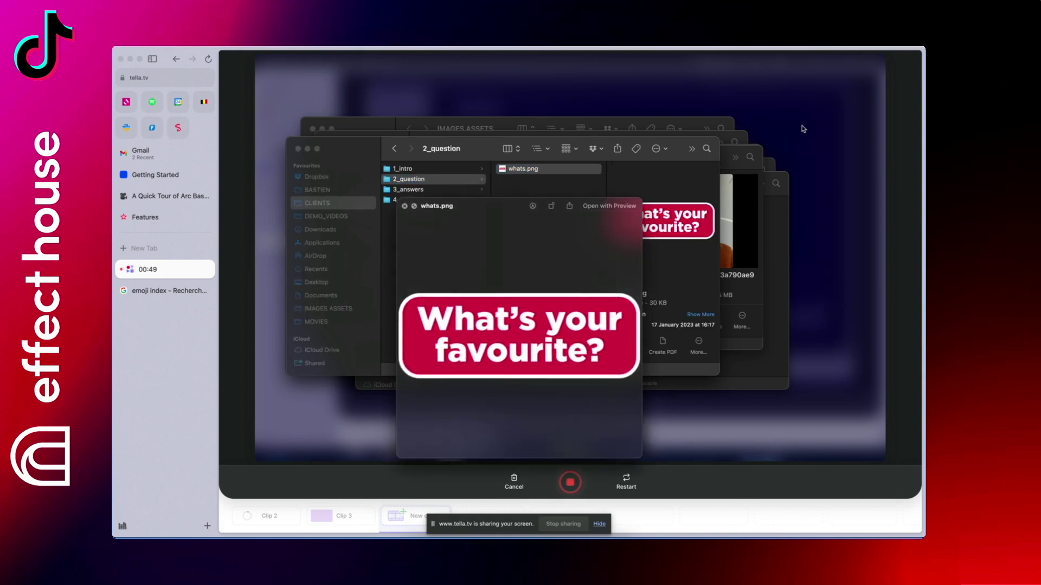
pyautogui.press('space')
# Browse the LEFT and RIGHT answer images in the 3_answers folder, comparing 1_LEFT_bolo.png with 1_RIGHT_carbo.png
pyautogui.press('Left')
pyautogui.press('Down')
pyautogui.press('Right')
pyautogui.press('Down')
pyautogui.press('Down')
pyautogui.press('Down')
pyautogui.press('Down')
pyautogui.press('Down')
pyautogui.press('Down')
pyautogui.press('Down')
pyautogui.press('Down')
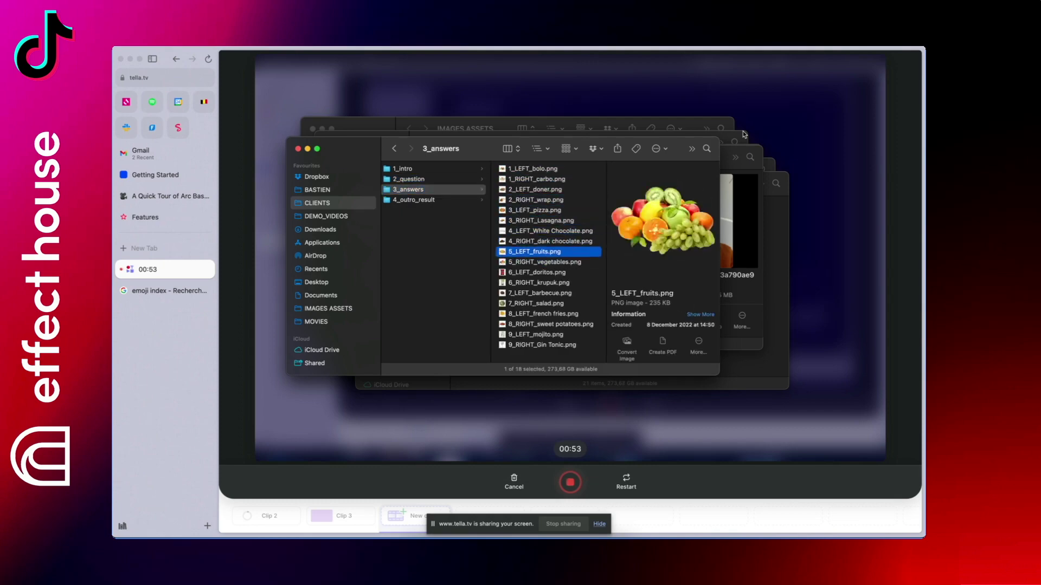
pyautogui.press('Up')
pyautogui.press('Up')
pyautogui.press('Up')
pyautogui.press('Up')
pyautogui.press('Up')
pyautogui.press('Up')
pyautogui.press('Up')
pyautogui.press('Up')
pyautogui.press('Down')
pyautogui.press('Up')
pyautogui.press('Down')
pyautogui.press('Up')
pyautogui.press('Down')
pyautogui.press('Up')
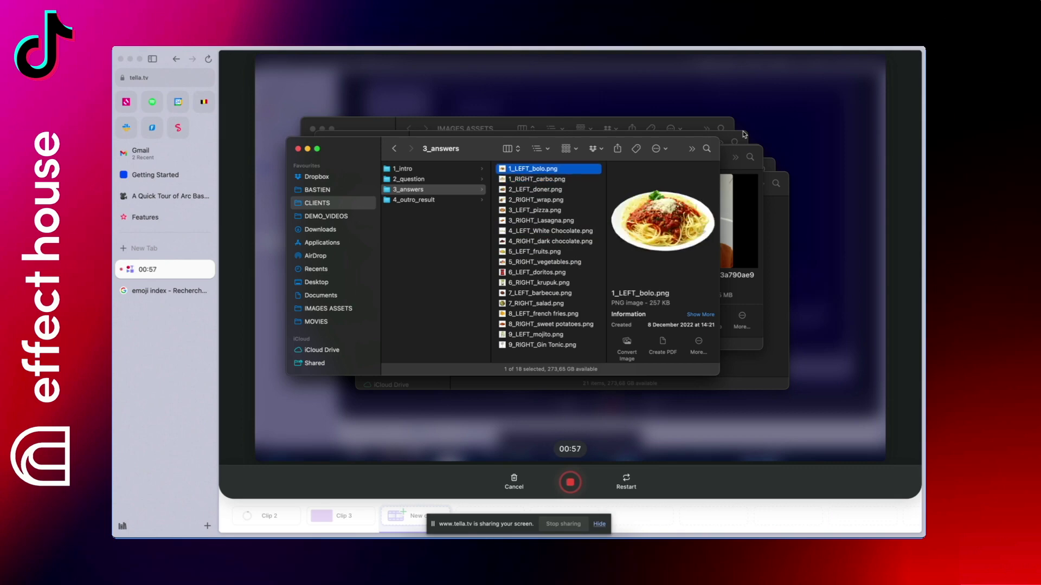
# Go through the answer image pairs in order, from 1_RIGHT_carbo.png down to 9_RIGHT_Gin Tonic.png
pyautogui.press('Down')
pyautogui.press('Down')
pyautogui.press('Down')
pyautogui.press('Up')
pyautogui.press('Down')
pyautogui.press('Up')
pyautogui.press('Down')
pyautogui.press('Up')
pyautogui.press('Down')
pyautogui.press('Down')
pyautogui.press('Down')
pyautogui.press('Down')
pyautogui.press('Down')
pyautogui.press('Down')
pyautogui.press('Down')
pyautogui.press('Down')
pyautogui.press('Down')
pyautogui.press('Down')
pyautogui.press('Down')
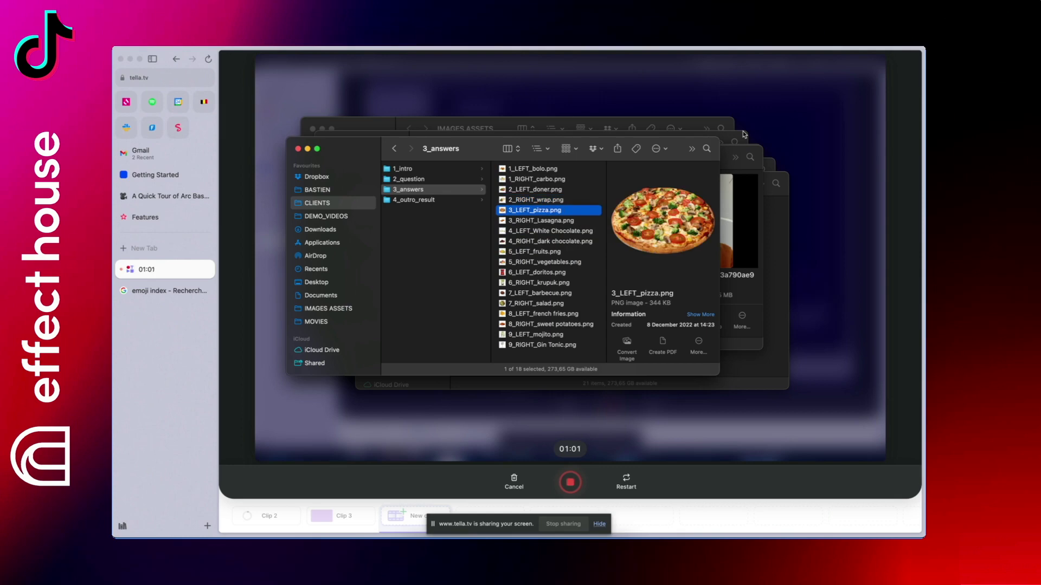
pyautogui.press('Down')
pyautogui.press('Down')
pyautogui.press('Down')
pyautogui.press('Down')
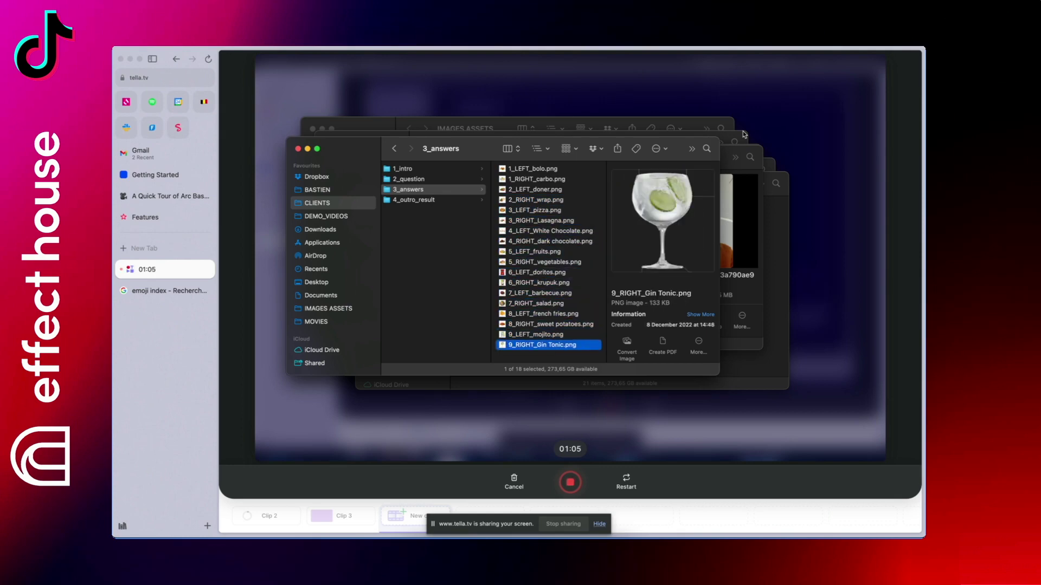
# Review the answer images between 9_RIGHT_Gin Tonic.png and 6_LEFT_doritos.png once more
pyautogui.press('Up')
pyautogui.press('Up')
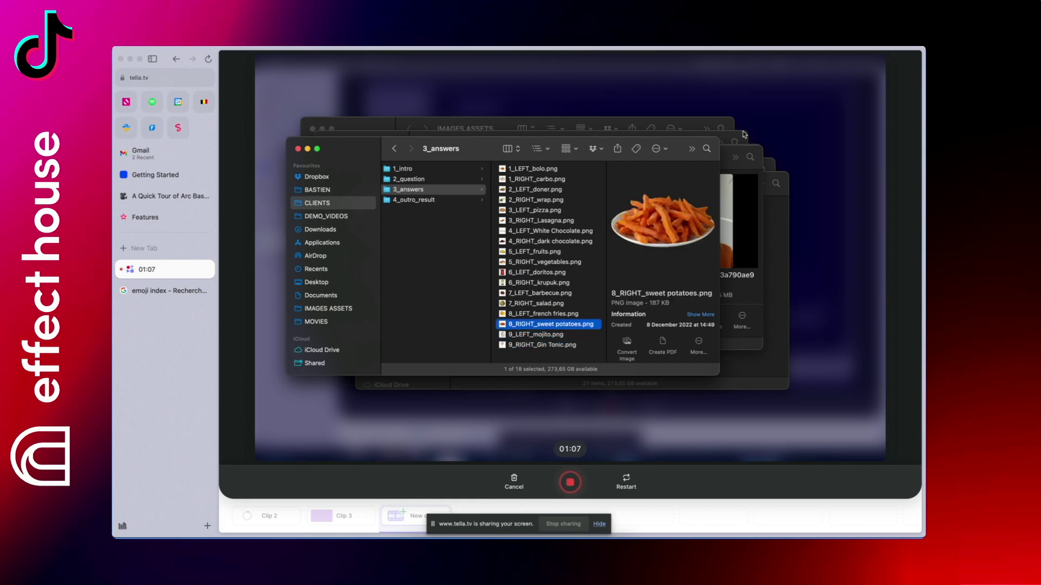
pyautogui.press('Up')
pyautogui.press('Up')
pyautogui.press('Up')
pyautogui.press('Up')
pyautogui.press('Up')
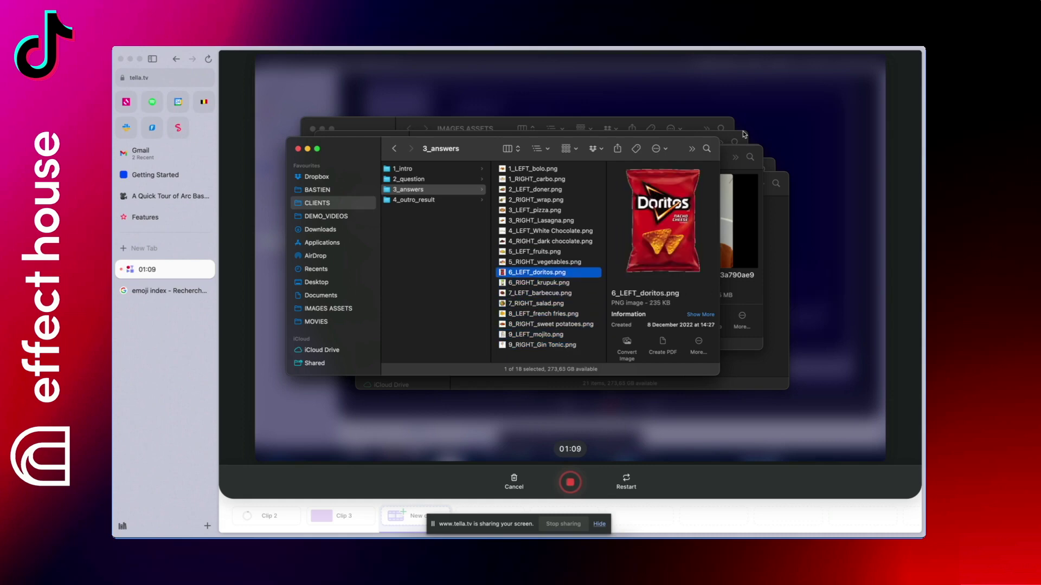
pyautogui.press('Down')
pyautogui.press('Down')
pyautogui.press('Down')
pyautogui.press('Down')
pyautogui.press('Down')
pyautogui.press('Down')
pyautogui.press('Down')
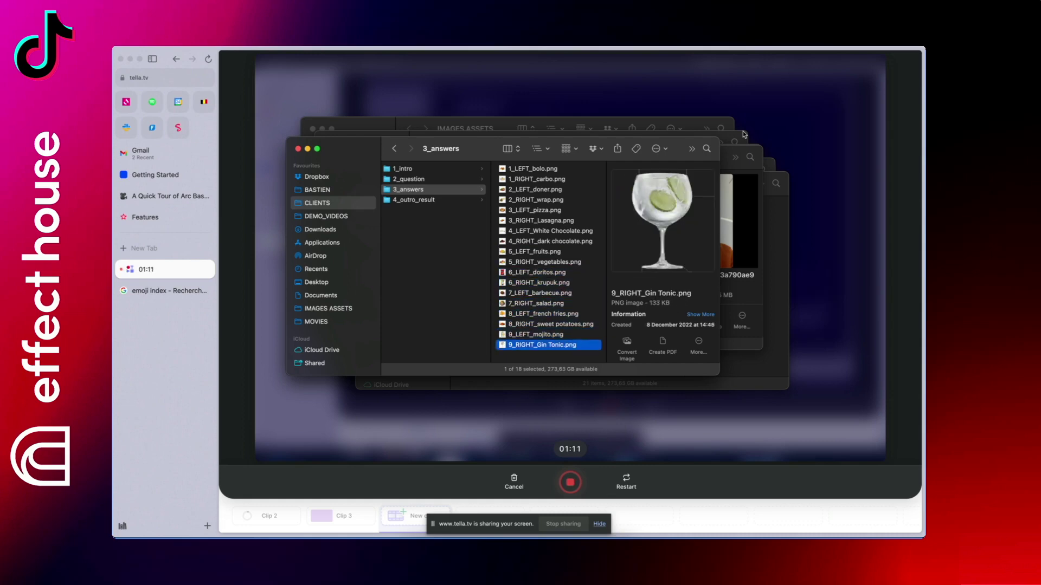
pyautogui.press('Up')
pyautogui.press('Up')
pyautogui.press('Up')
pyautogui.press('Up')
# Review the outcome images result_1.png through result_9.png in the 4_outro_result folder
pyautogui.press('Left')
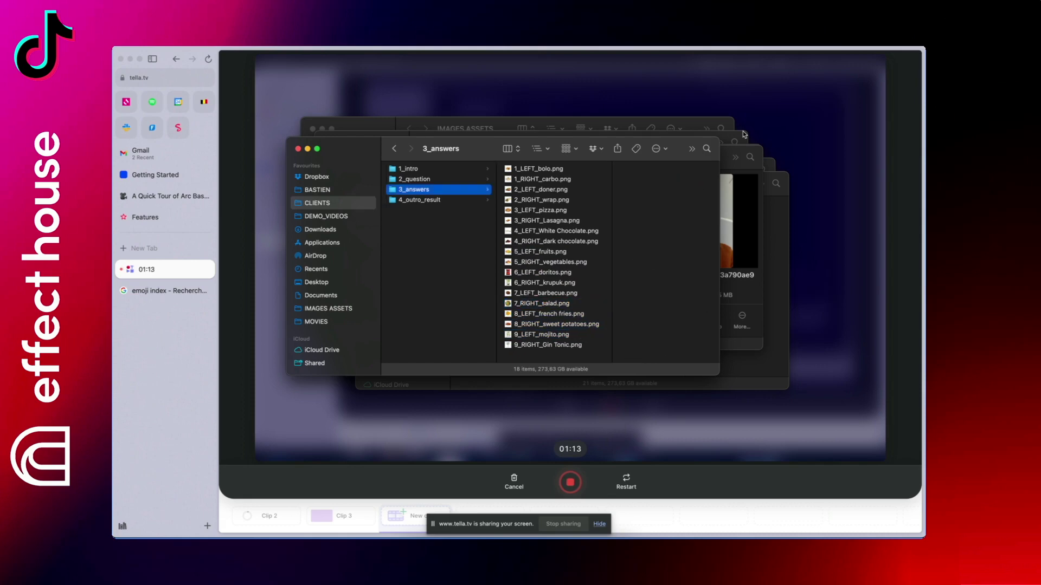
pyautogui.press('Down')
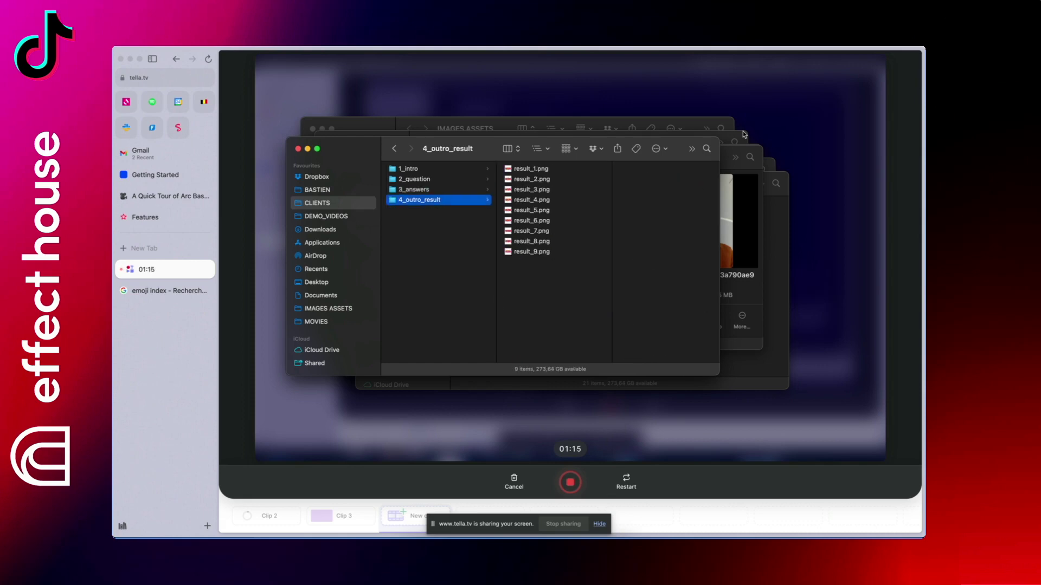
pyautogui.press('Right')
pyautogui.press('Down')
pyautogui.press('Down')
pyautogui.press('Down')
pyautogui.press('Down')
pyautogui.press('Down')
pyautogui.press('Down')
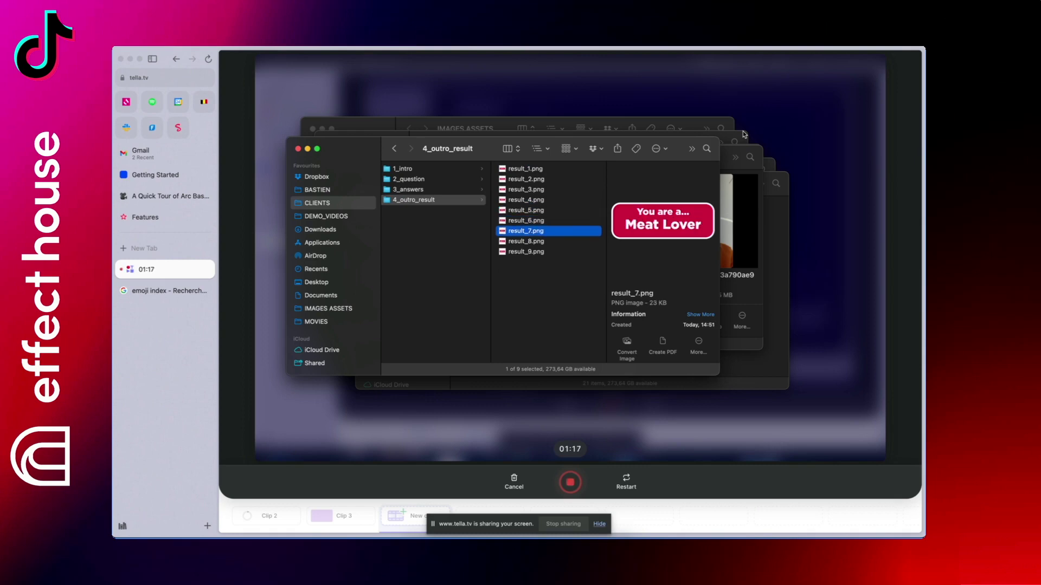
pyautogui.press('Down')
pyautogui.press('Down')
pyautogui.press('Up')
pyautogui.press('Up')
pyautogui.press('Up')
pyautogui.press('Up')
pyautogui.press('Up')
pyautogui.press('Up')
pyautogui.press('Up')
pyautogui.press('Up')
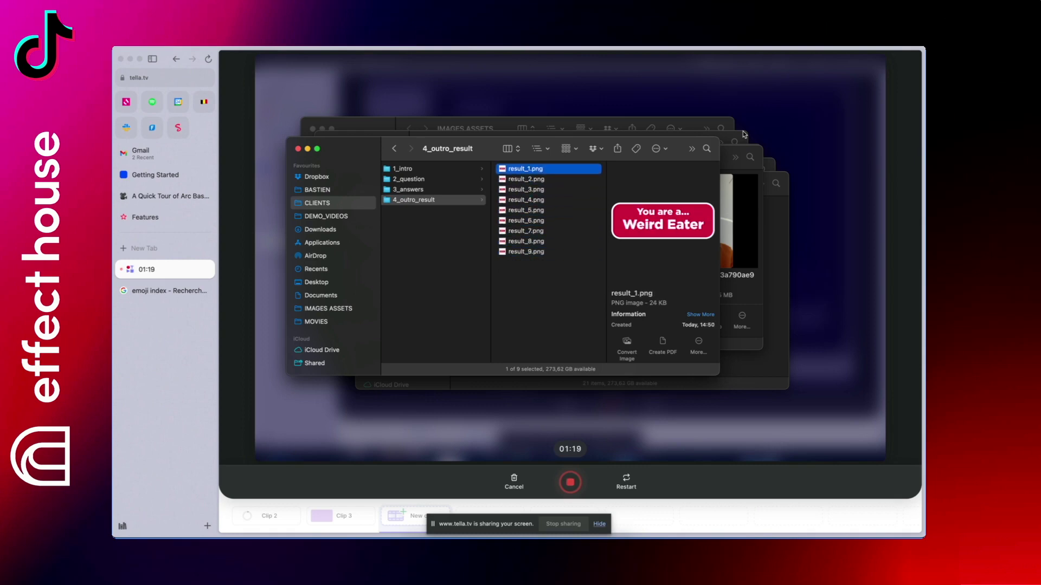
pyautogui.press('Down')
pyautogui.press('Down')
pyautogui.press('Down')
pyautogui.press('Down')
pyautogui.press('Down')
pyautogui.press('Down')
pyautogui.press('Down')
pyautogui.press('Down')
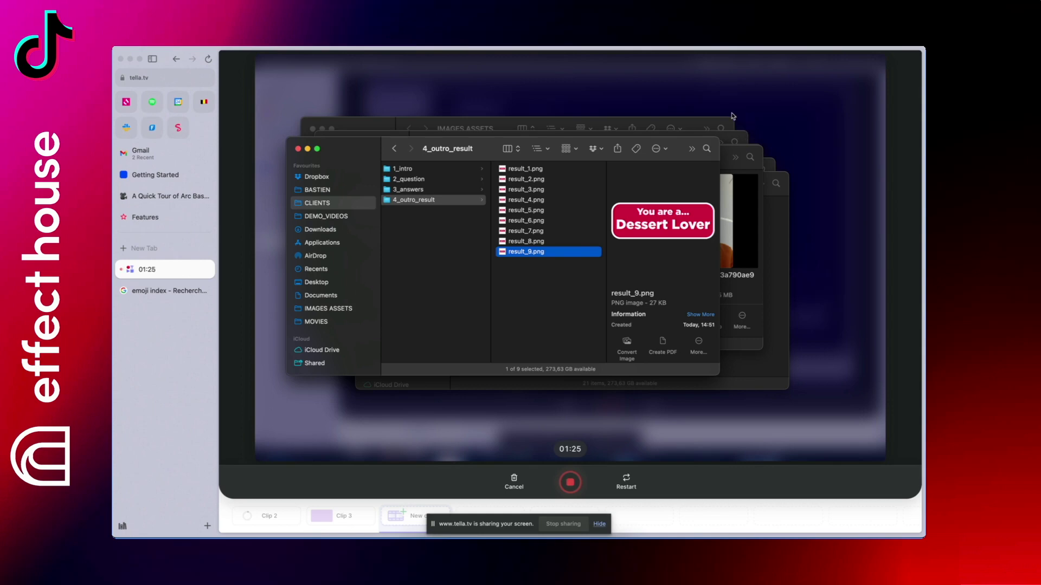
# Select intro.png in the 1_intro folder and bring up the Effect House project behind the file window
pyautogui.click(452, 169)
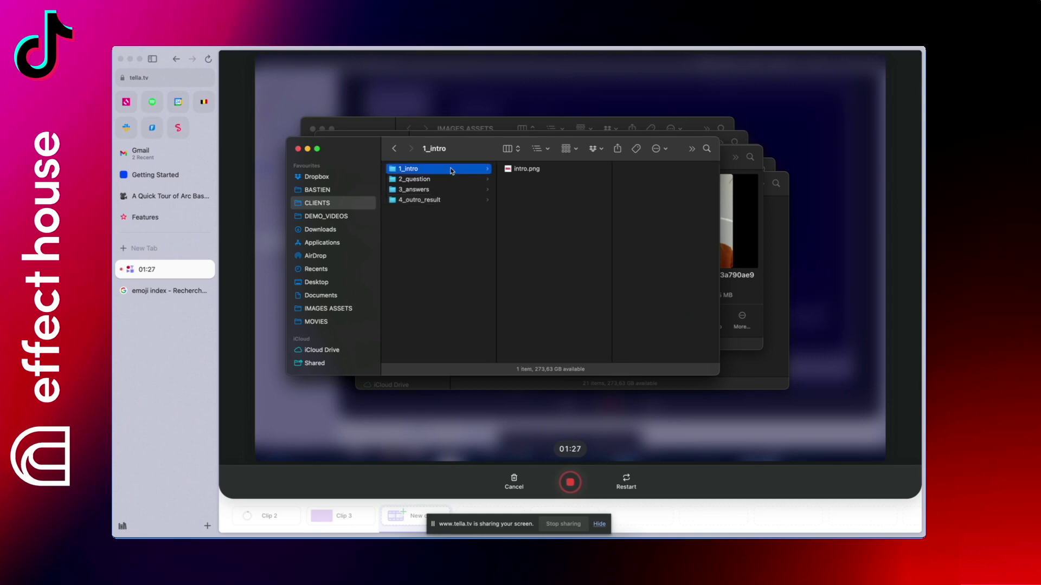
pyautogui.press('Right')
pyautogui.moveTo(549, 175); pyautogui.dragTo(205, 413)
pyautogui.press('super+Tab')
pyautogui.press('super+Tab')
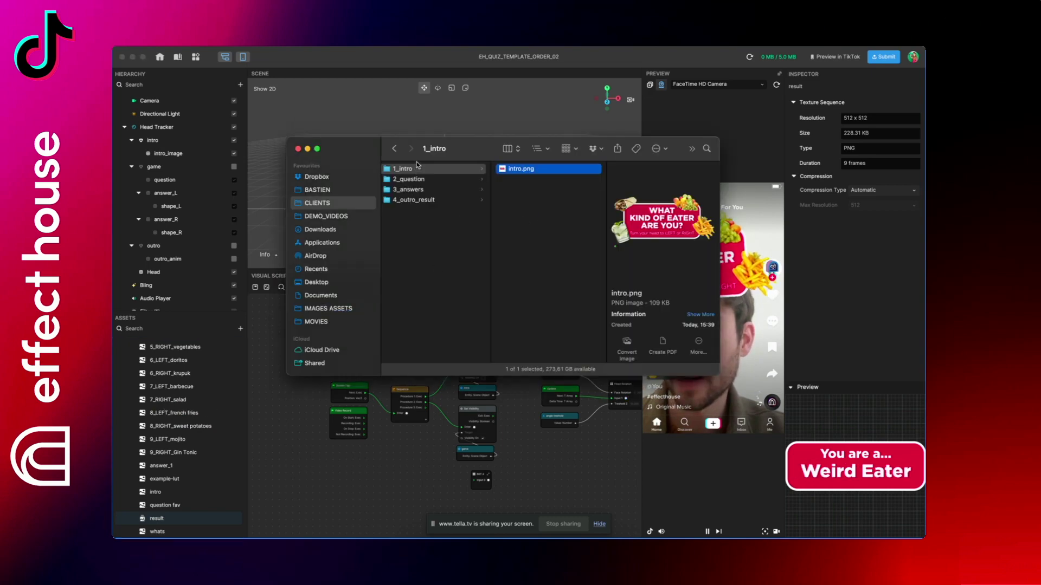
# Show the full set of images in 3_answers and 4_outro_result, and return to the Effect House project
pyautogui.click(419, 179)
pyautogui.press('Down')
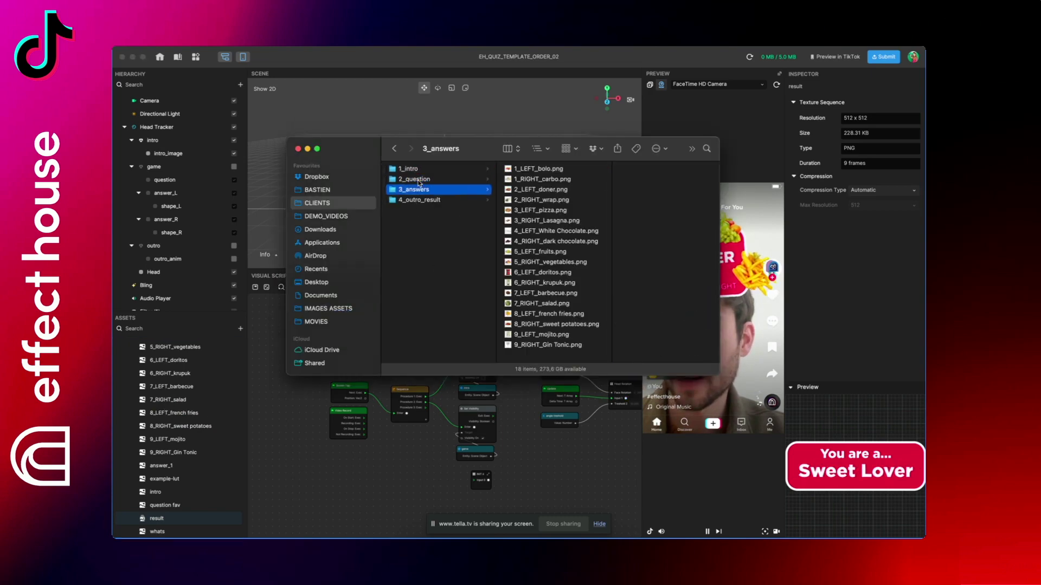
pyautogui.click(537, 169)
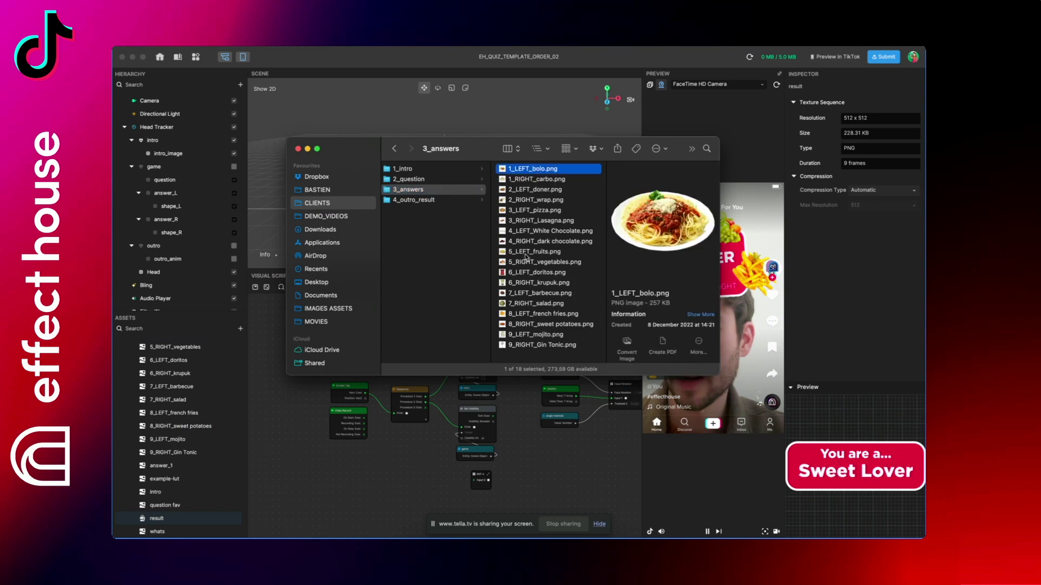
pyautogui.keyDown('shift'); pyautogui.click(521, 345); pyautogui.keyUp('shift')
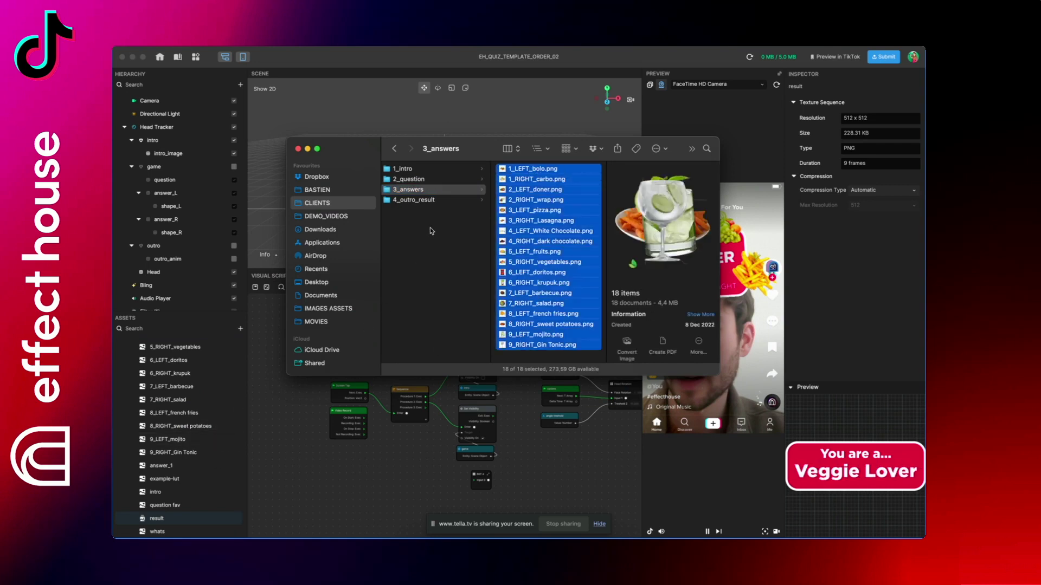
pyautogui.click(437, 200)
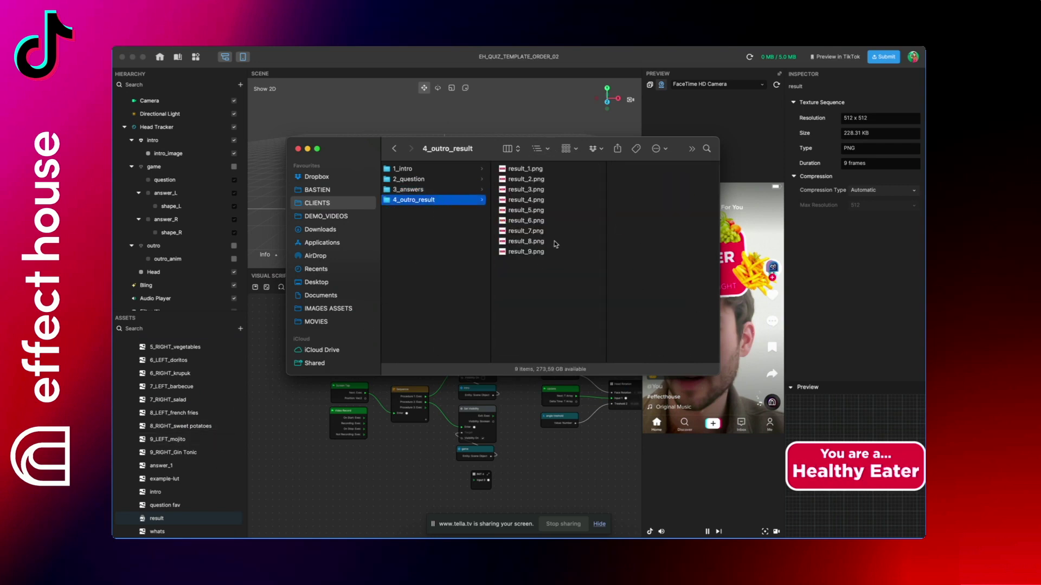
pyautogui.click(833, 279)
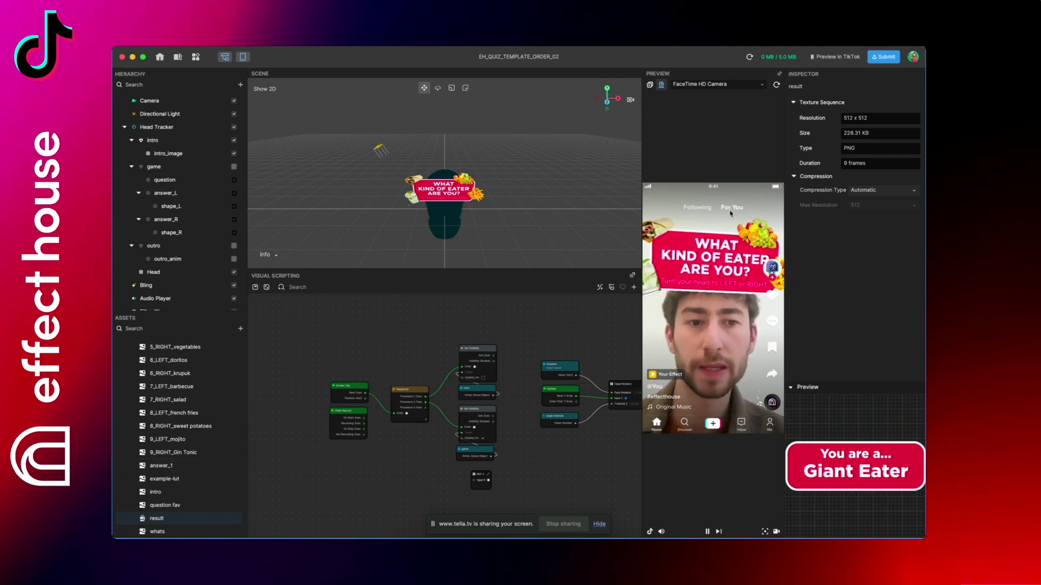
# Collapse the intro, game and outro groups under Head Tracker in the hierarchy
pyautogui.click(185, 154)
pyautogui.click(149, 141)
pyautogui.click(131, 140)
pyautogui.click(132, 153)
pyautogui.click(131, 166)
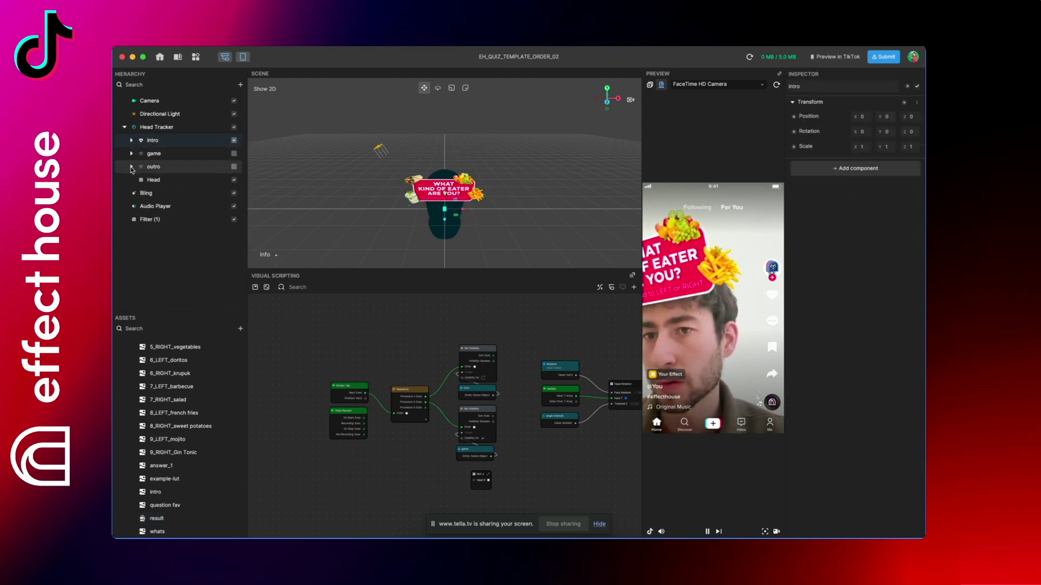
# View the game and intro group properties, and show the settings of intro_image inside intro
pyautogui.click(174, 153)
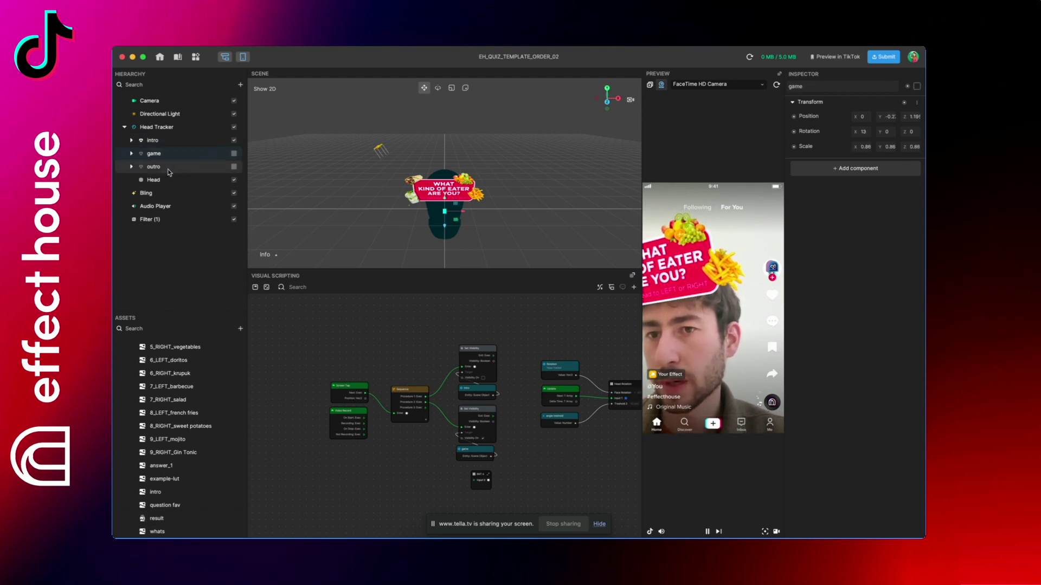
pyautogui.click(158, 142)
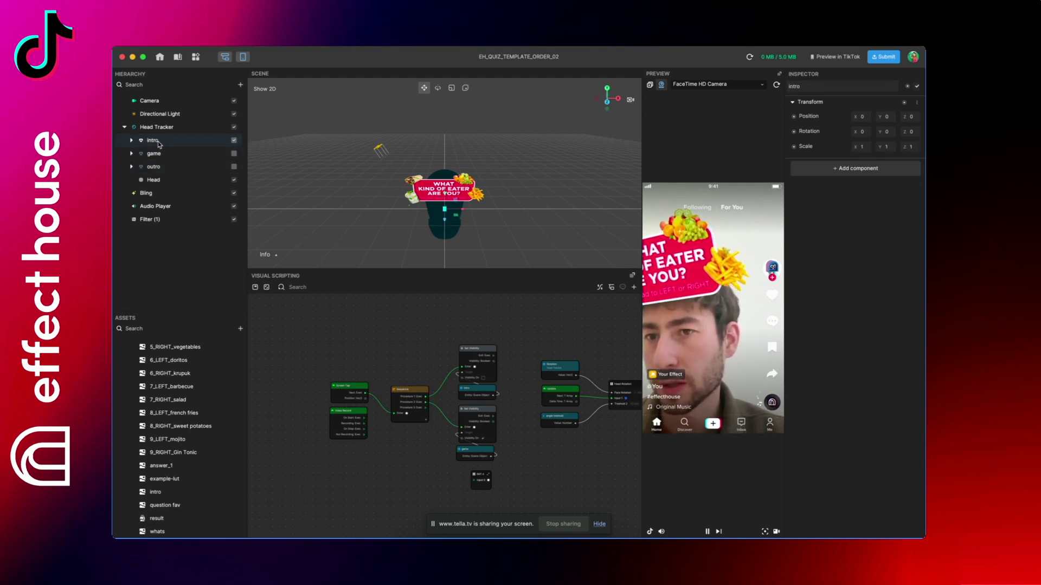
pyautogui.click(132, 140)
pyautogui.click(165, 155)
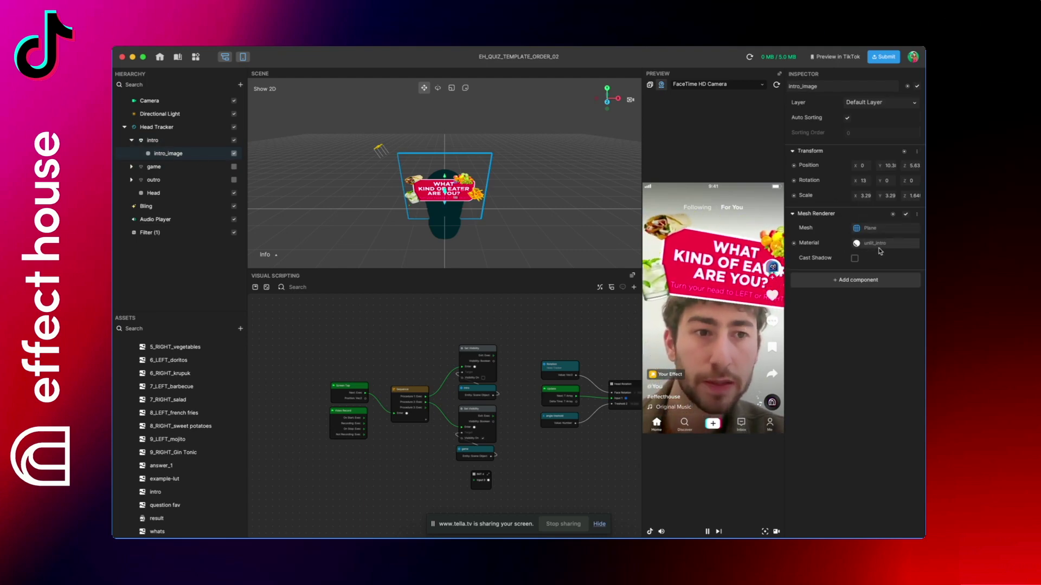
# Inspect the unlit_intro material and its available texture images, leaving the intro texture assigned
pyautogui.scroll(5, 192, 401)
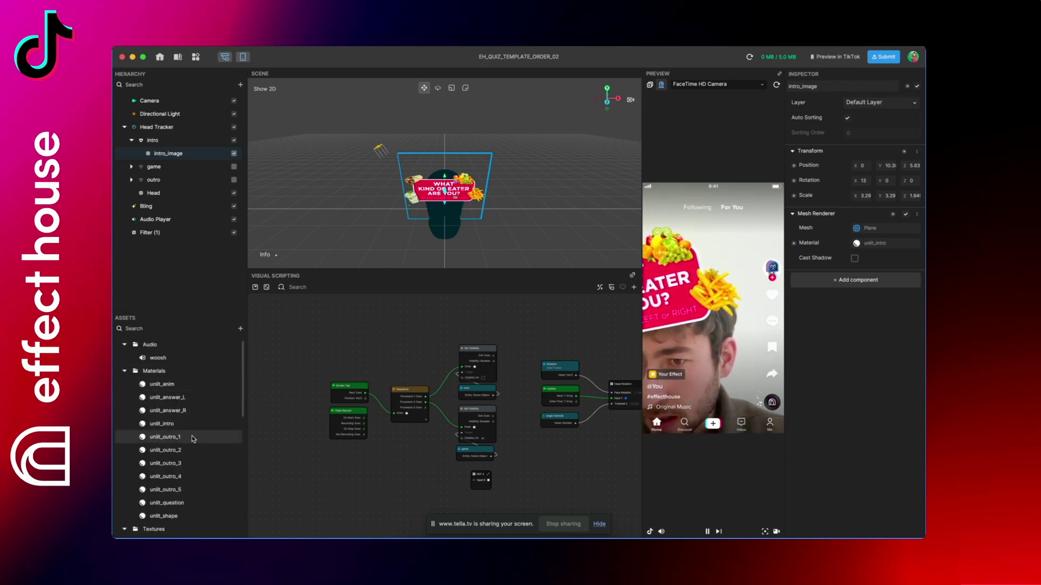
pyautogui.click(163, 424)
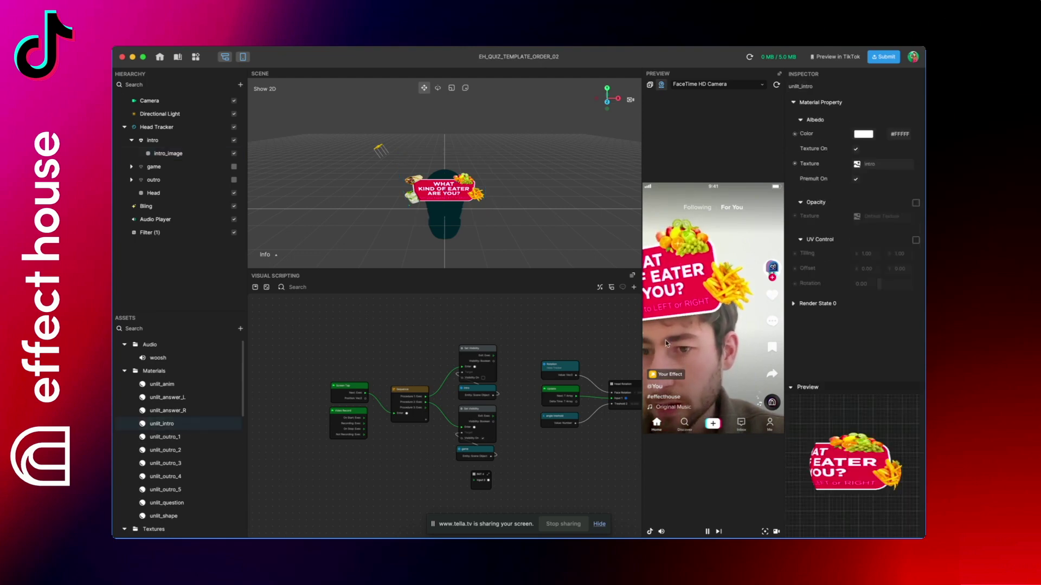
pyautogui.click(870, 164)
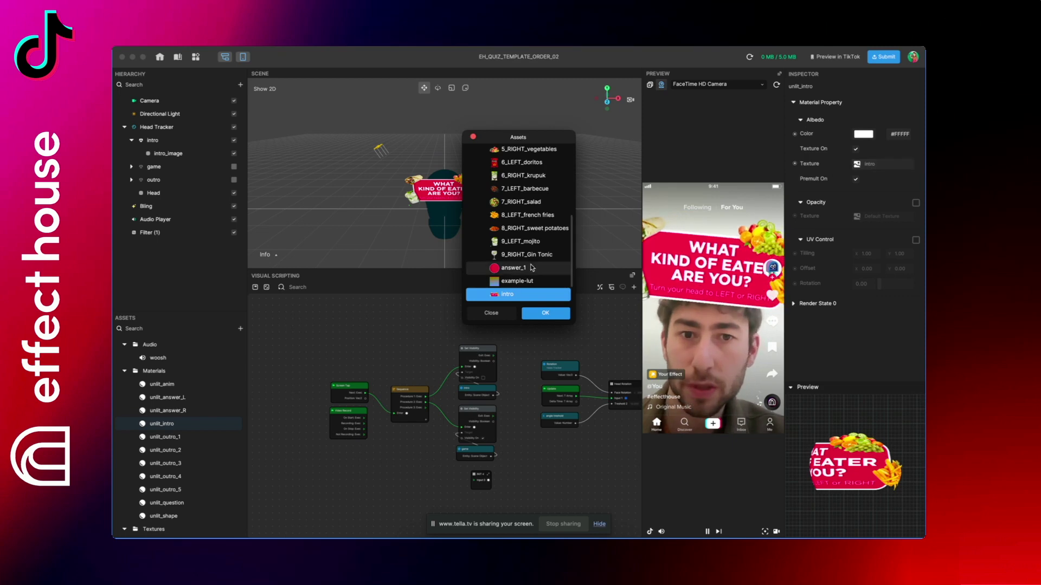
pyautogui.scroll(-1, 531, 268)
pyautogui.scroll(1, 531, 269)
pyautogui.click(499, 314)
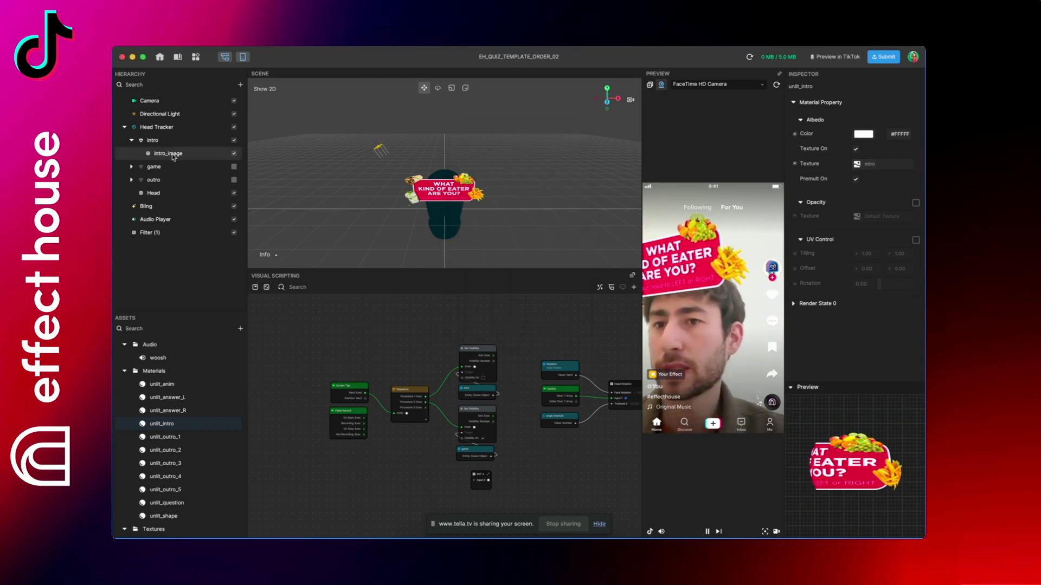
# Collapse the intro group, expand the game group and select its question object
pyautogui.click(131, 141)
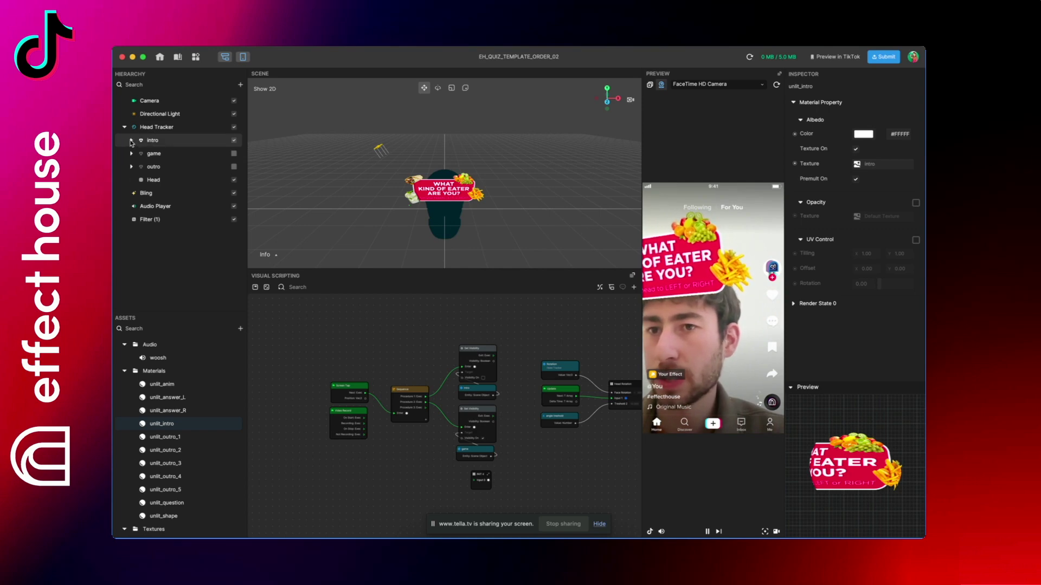
pyautogui.click(132, 154)
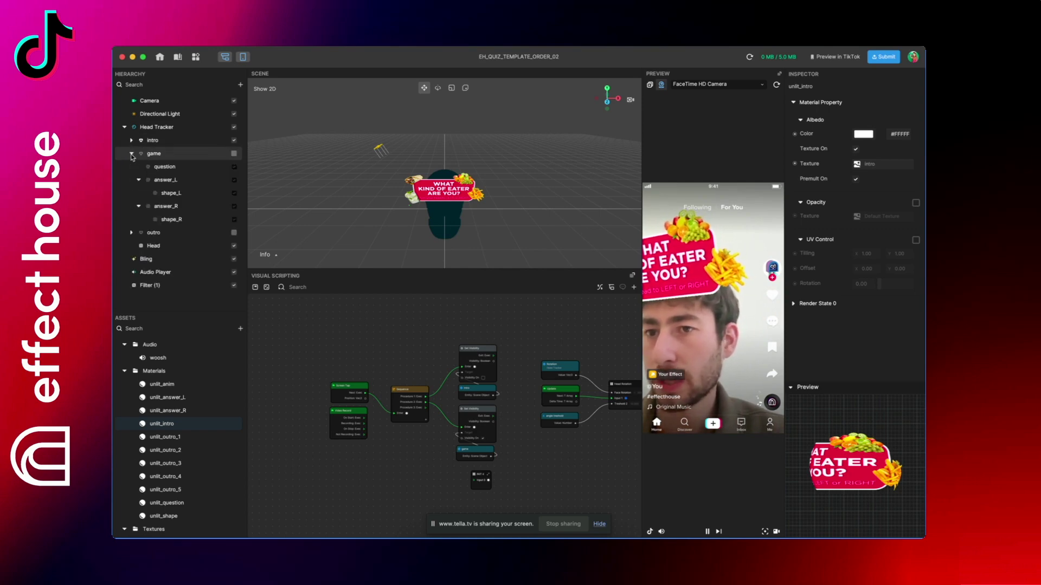
pyautogui.click(171, 169)
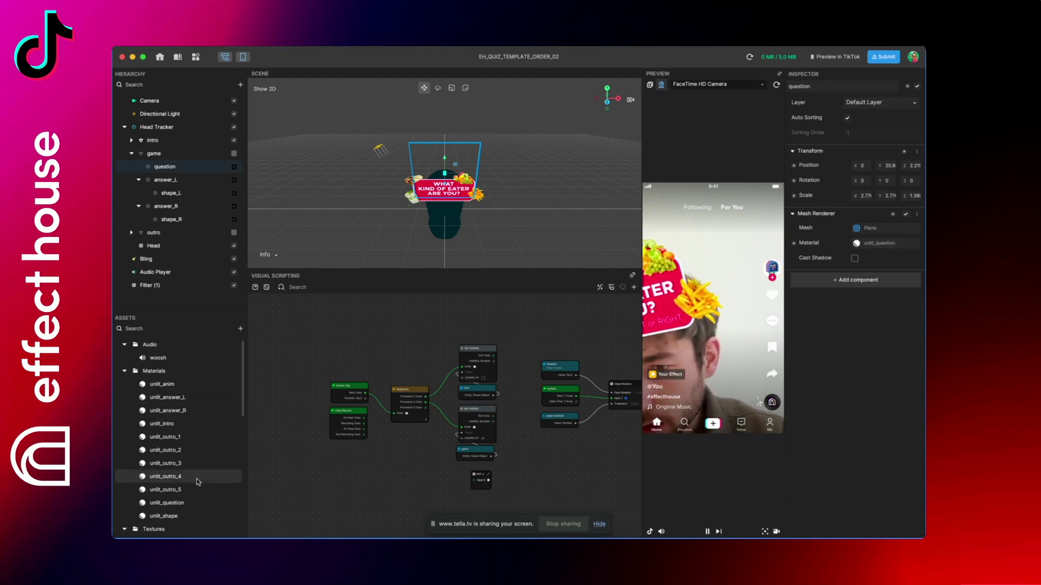
# Inspect the unlit_question material and its available texture images, keeping the whats texture
pyautogui.click(185, 506)
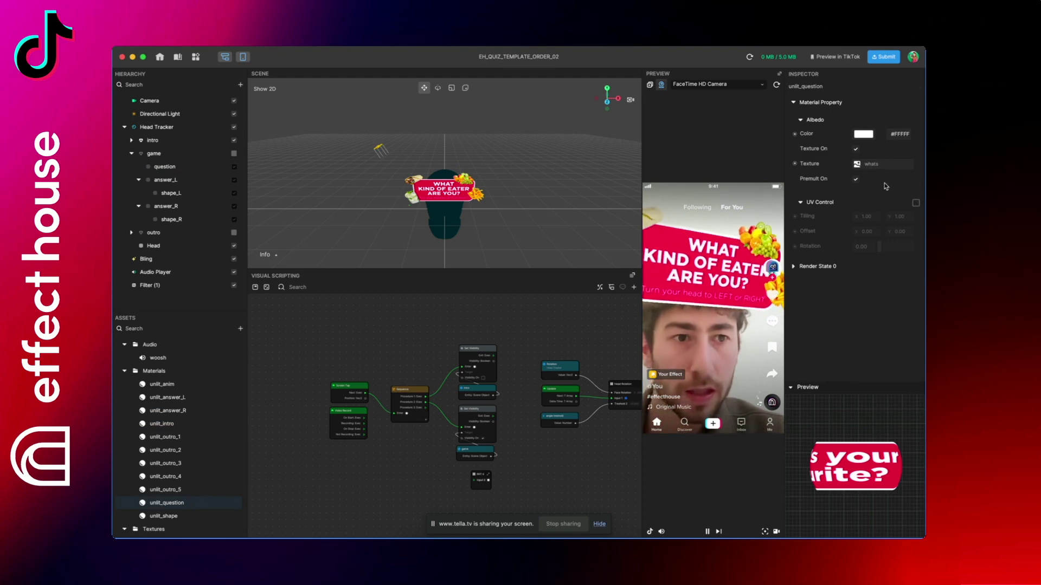
pyautogui.click(870, 168)
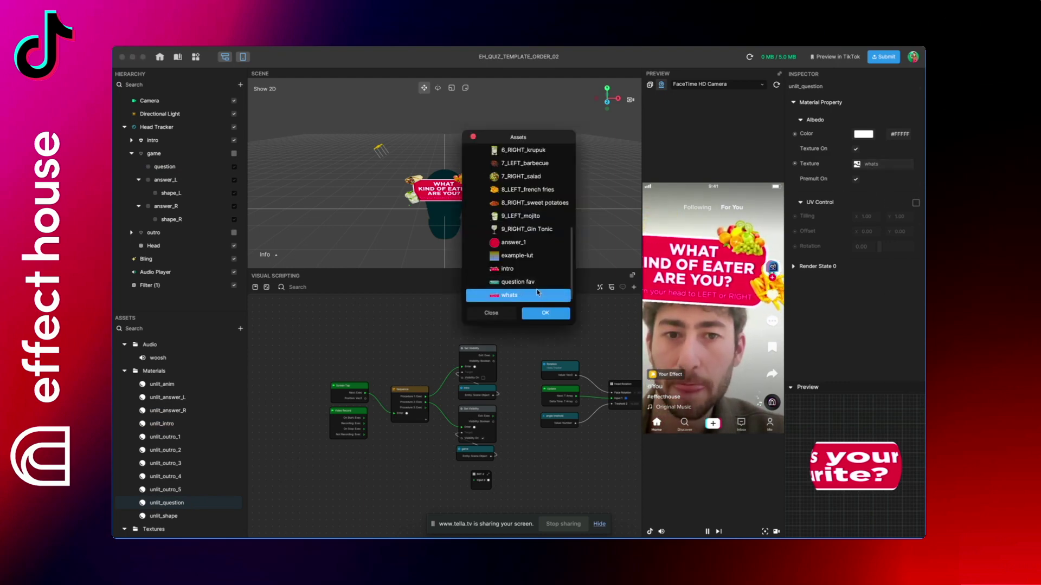
pyautogui.click(503, 319)
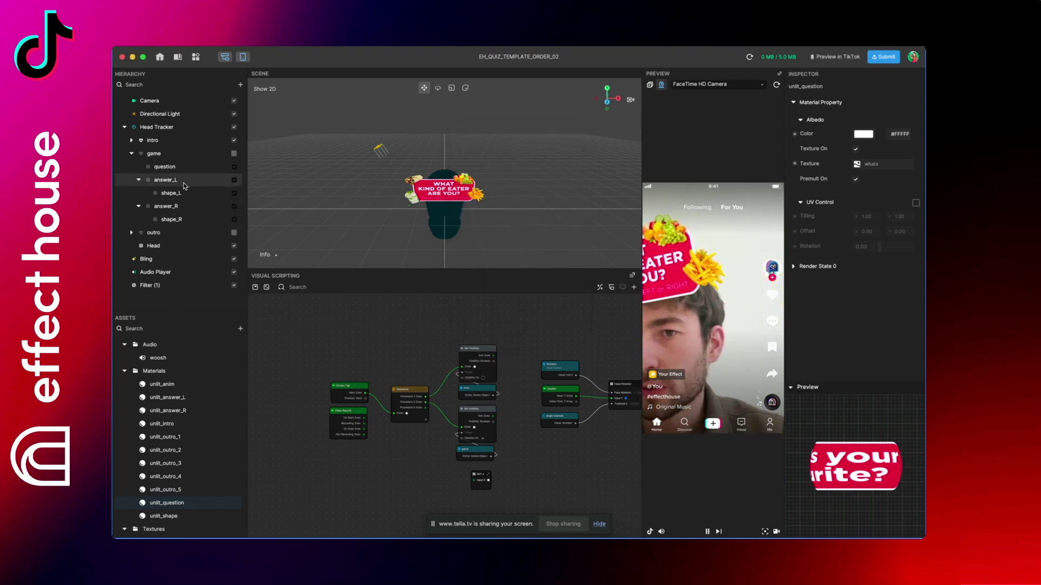
# Locate the ORDER node in the visual scripting graph and open its subgraph
pyautogui.hscroll(3, 405, 336)
pyautogui.hscroll(5, 404, 335)
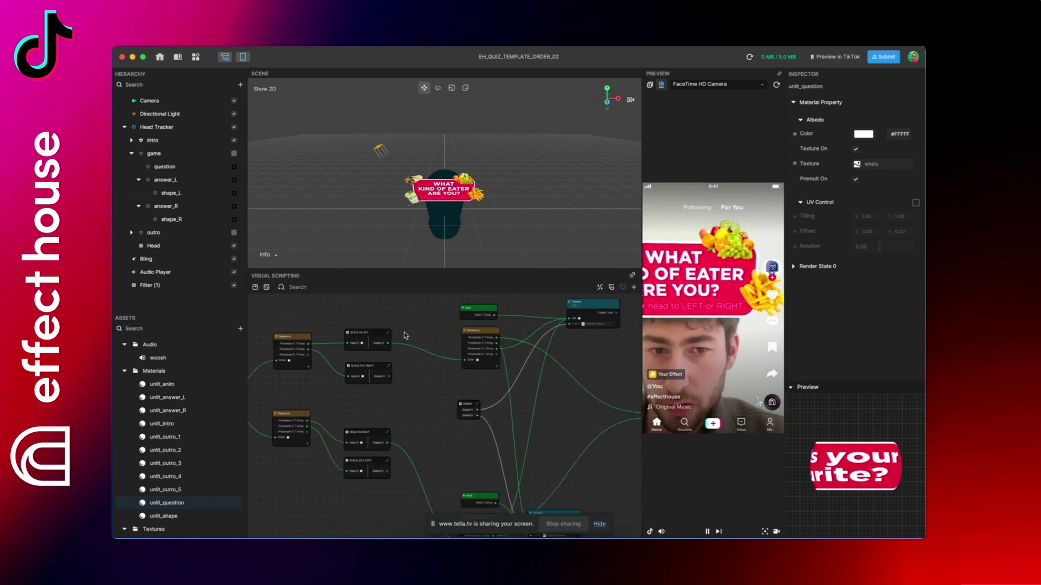
pyautogui.hscroll(2, 404, 335)
pyautogui.scroll(5, 439, 407)
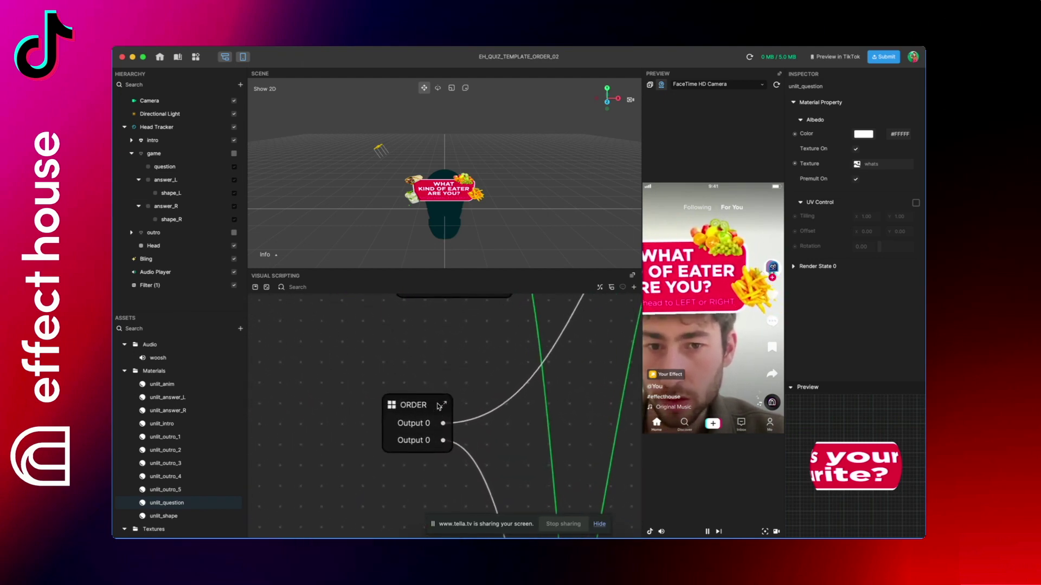
pyautogui.scroll(-5, 439, 407)
pyautogui.scroll(-10, 438, 406)
pyautogui.scroll(10, 451, 394)
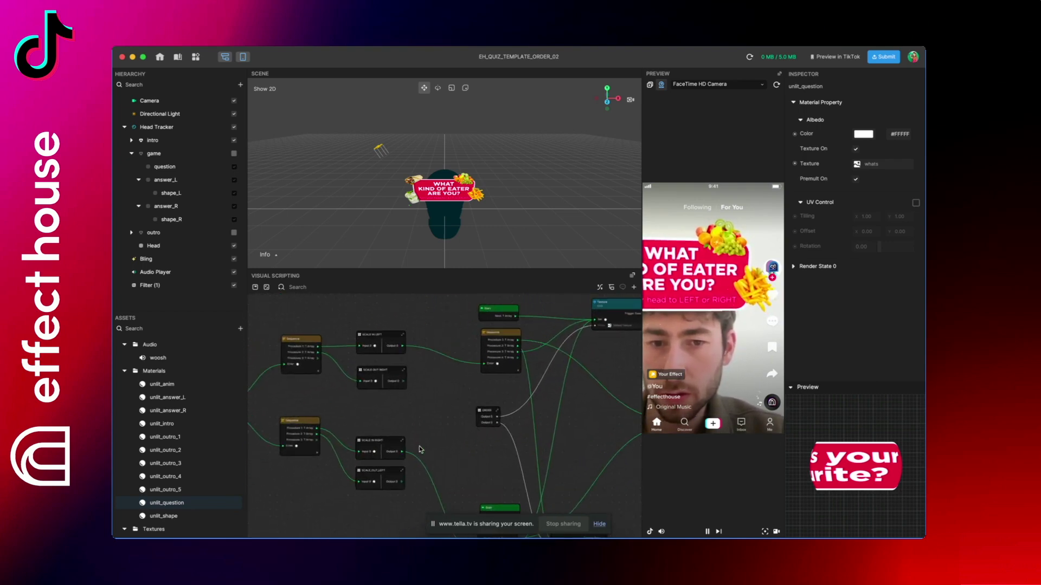
pyautogui.scroll(3, 421, 449)
pyautogui.scroll(3, 513, 417)
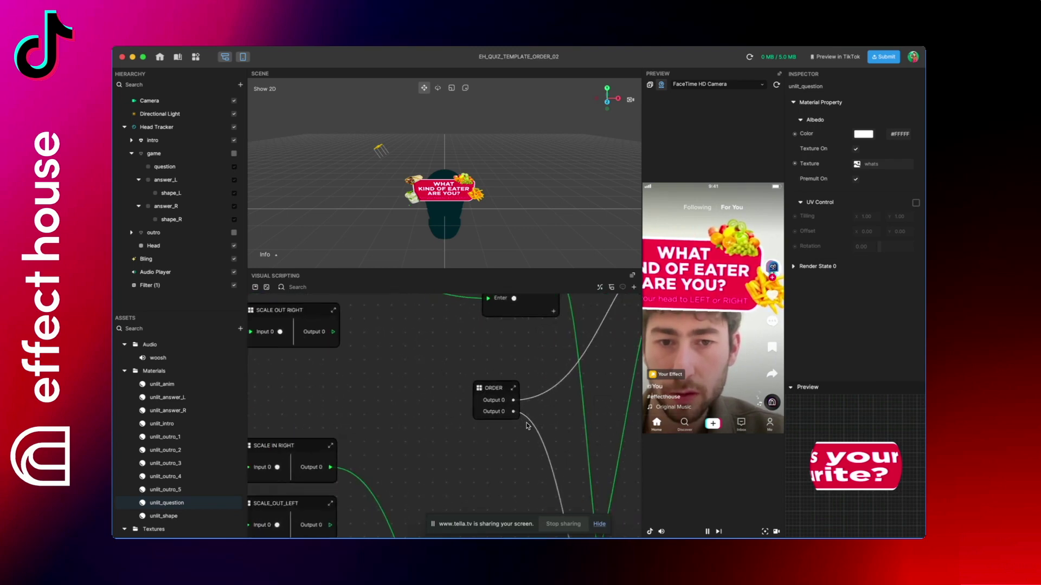
pyautogui.click(493, 408)
pyautogui.doubleClick(494, 409)
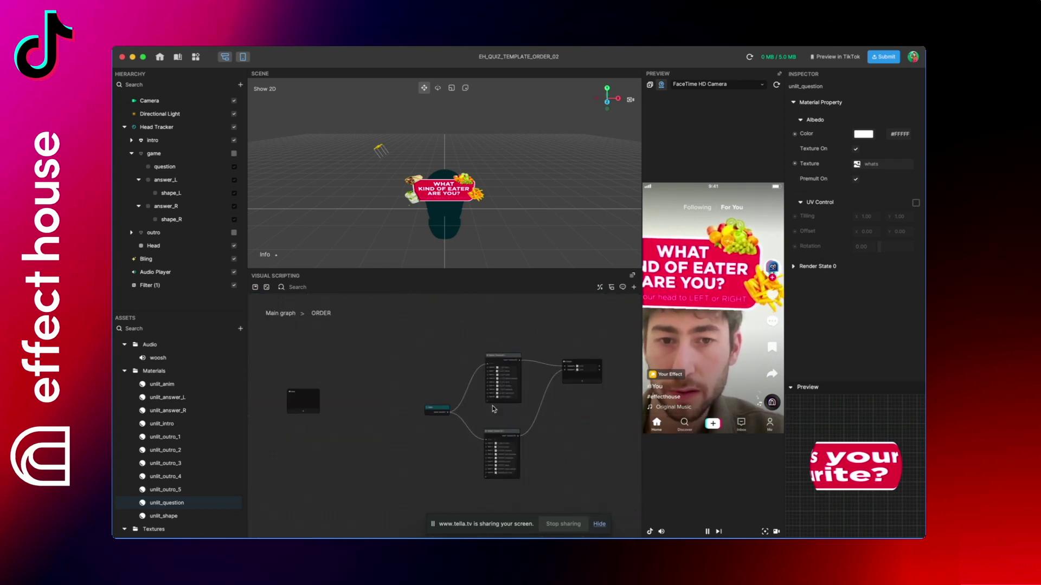
# Move the lower Select Texture 2D node in the ORDER subgraph up, closer to the upper one
pyautogui.scroll(5, 492, 406)
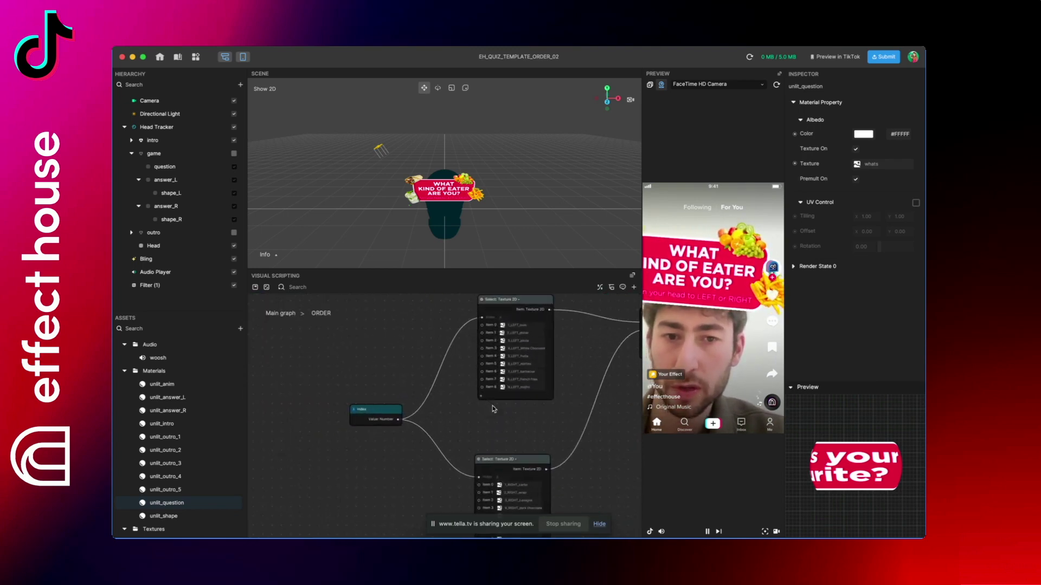
pyautogui.hscroll(2, 493, 406)
pyautogui.moveTo(475, 468); pyautogui.dragTo(476, 432)
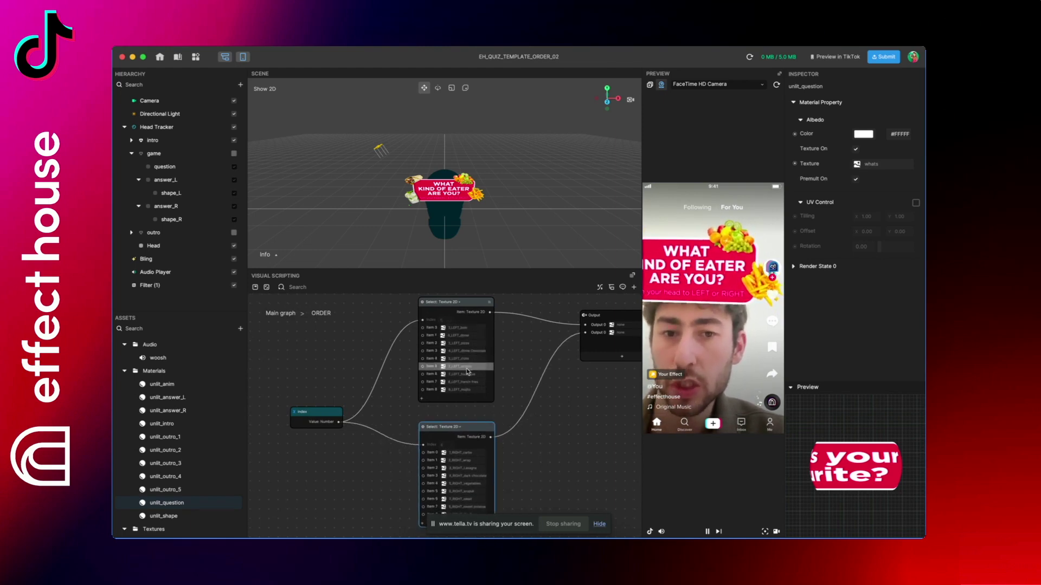
# Examine the LEFT and RIGHT answer textures listed in the two Select Texture 2D nodes
pyautogui.scroll(-3, 457, 492)
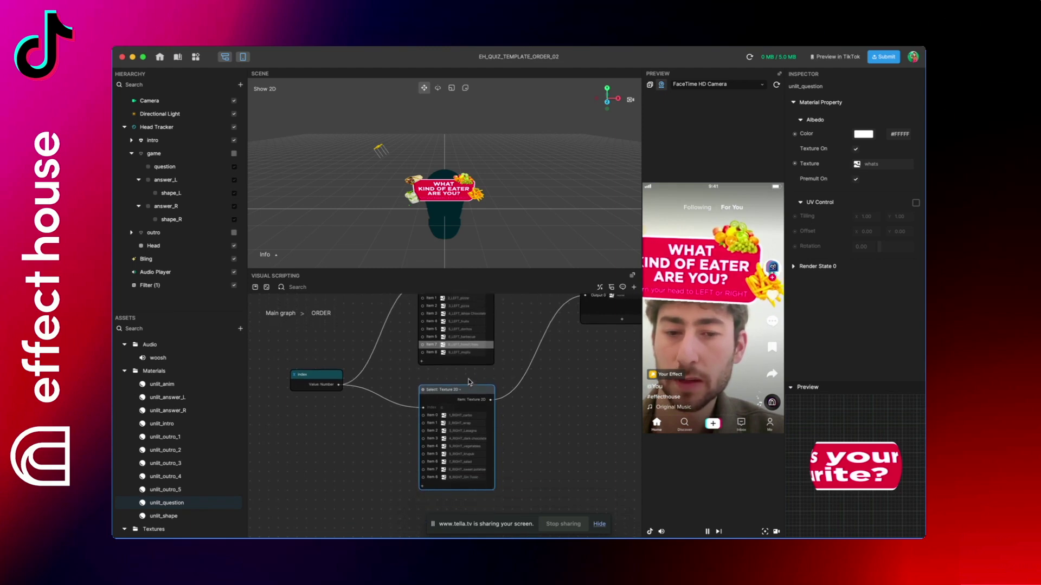
pyautogui.scroll(5, 457, 492)
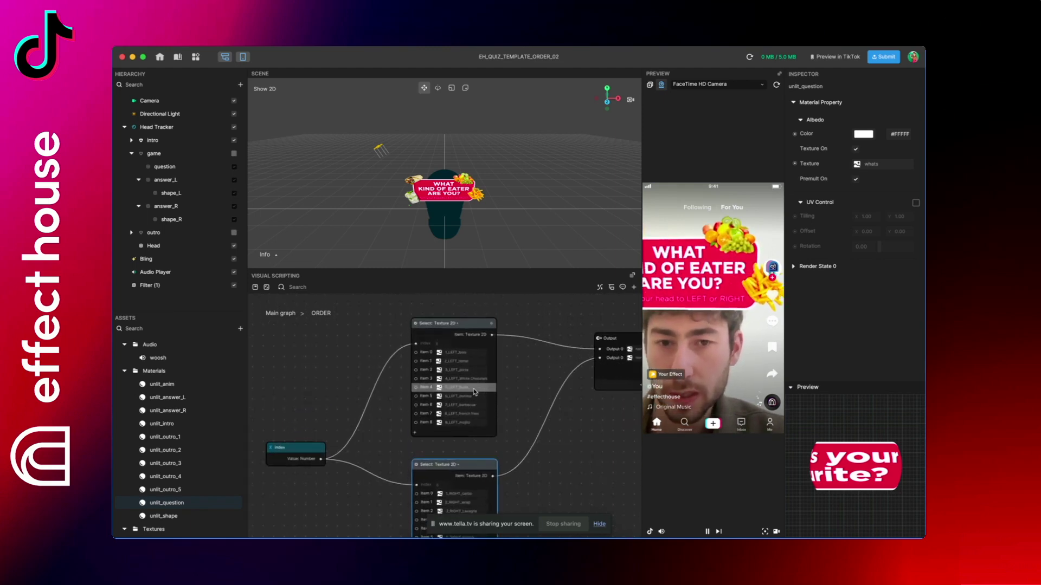
pyautogui.keyDown('ctrl'); pyautogui.scroll(2, 475, 391); pyautogui.keyUp('ctrl')
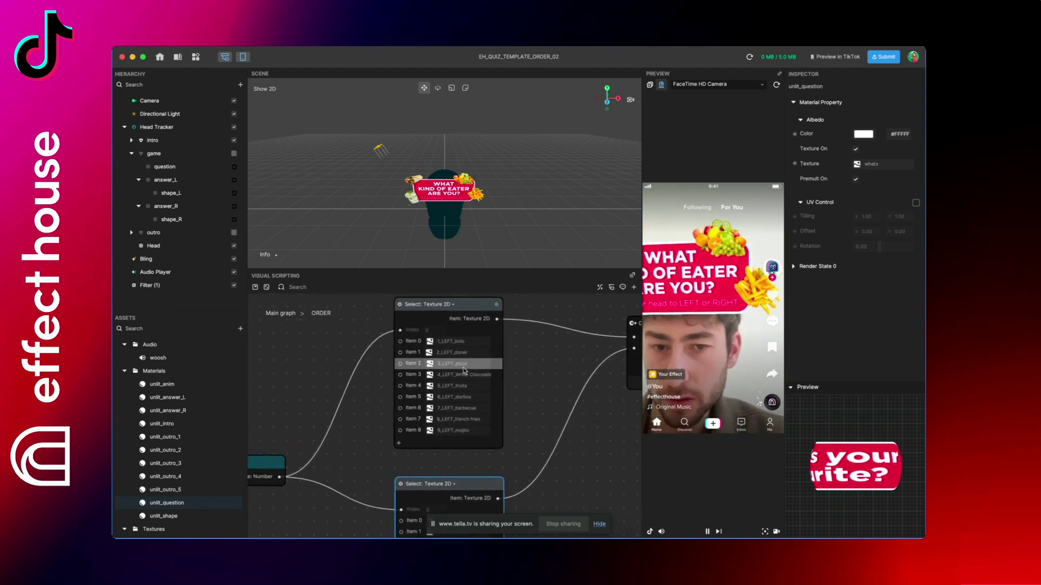
pyautogui.scroll(-1, 466, 374)
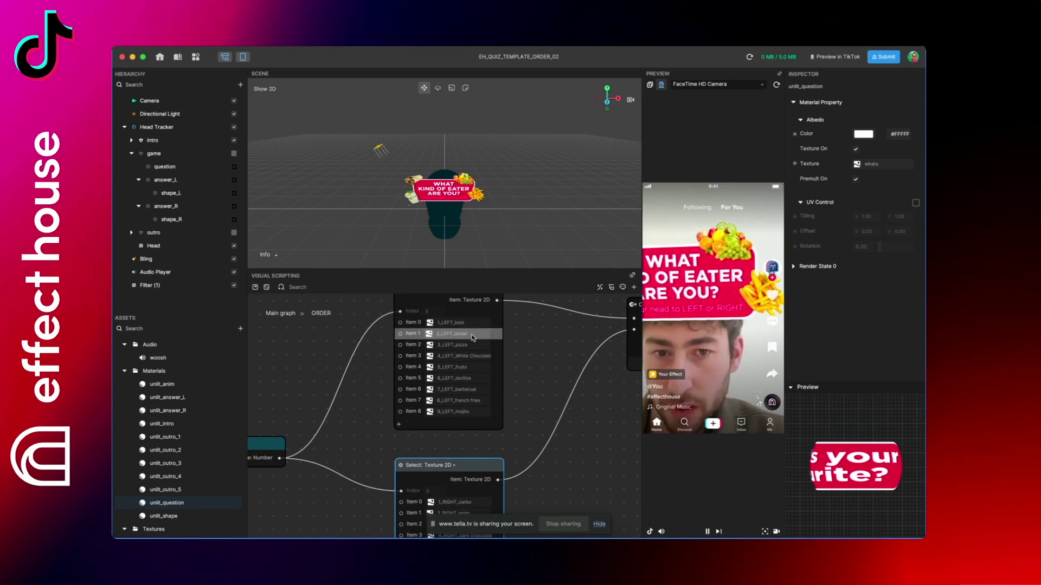
pyautogui.scroll(-3, 452, 390)
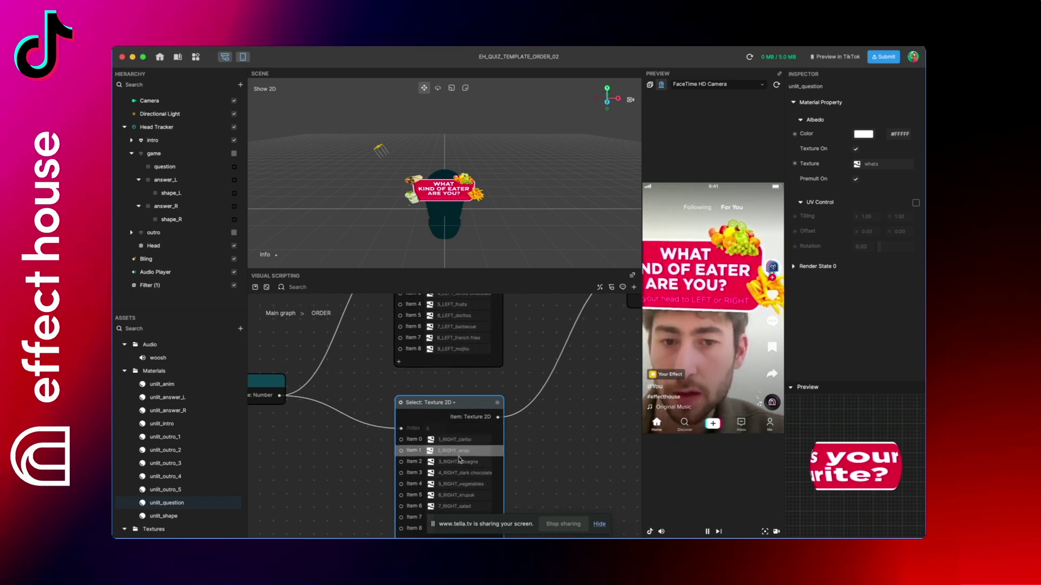
# Switch to Finder, open the 3_answers folder and preview its images from 1_LEFT_bolo.png to 2_RIGHT_wrap.png
pyautogui.press('super+Tab')
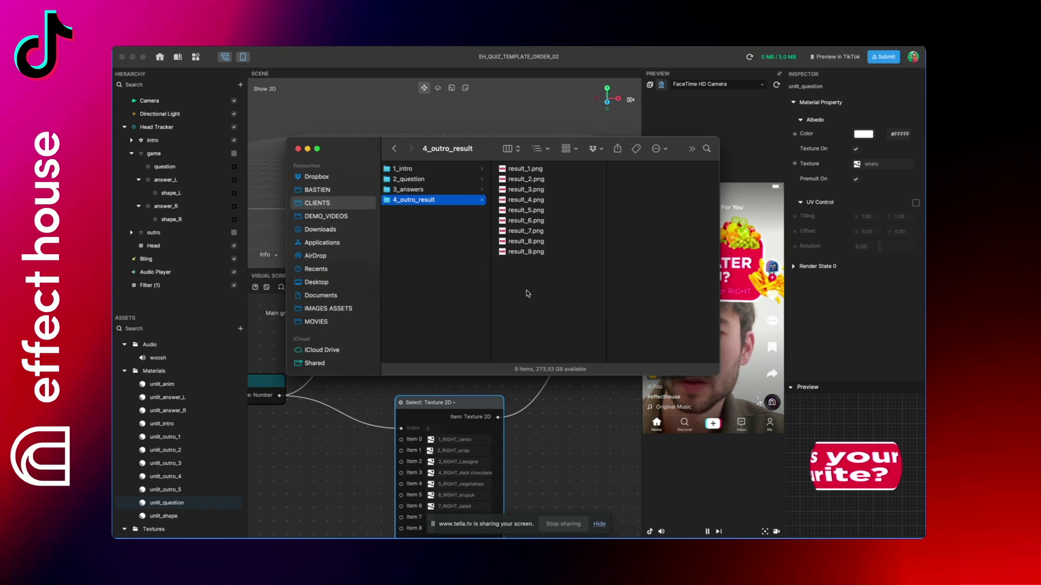
pyautogui.press('Up')
pyautogui.press('Up')
pyautogui.press('Down')
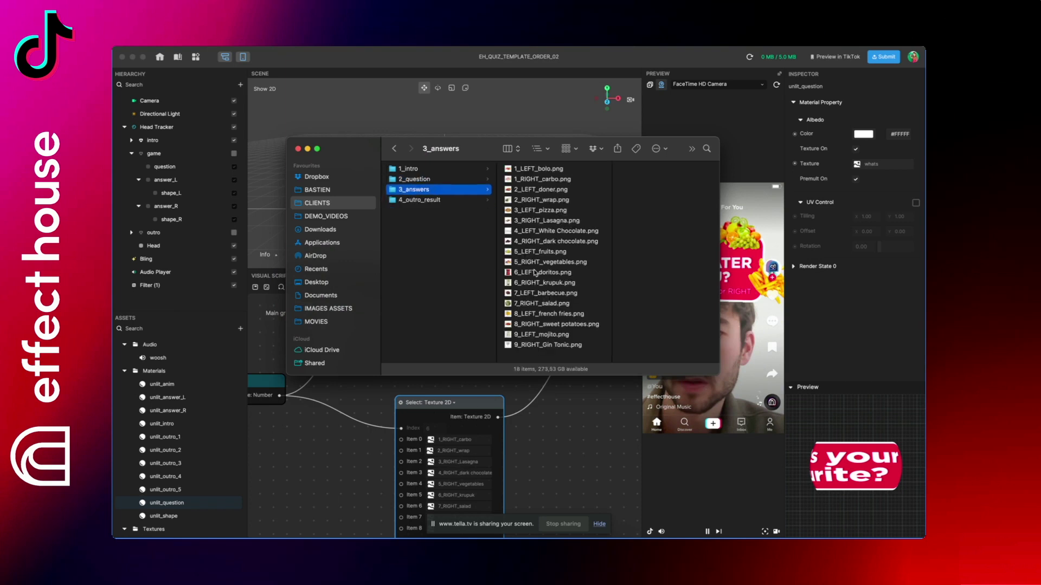
pyautogui.press('Right')
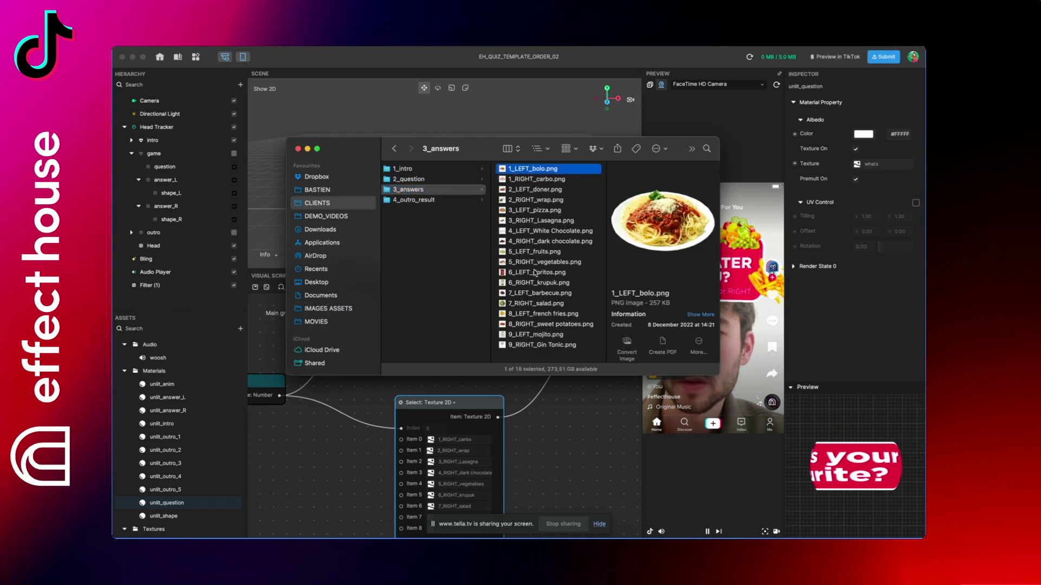
pyautogui.press('Down')
pyautogui.press('Down')
pyautogui.press('Down')
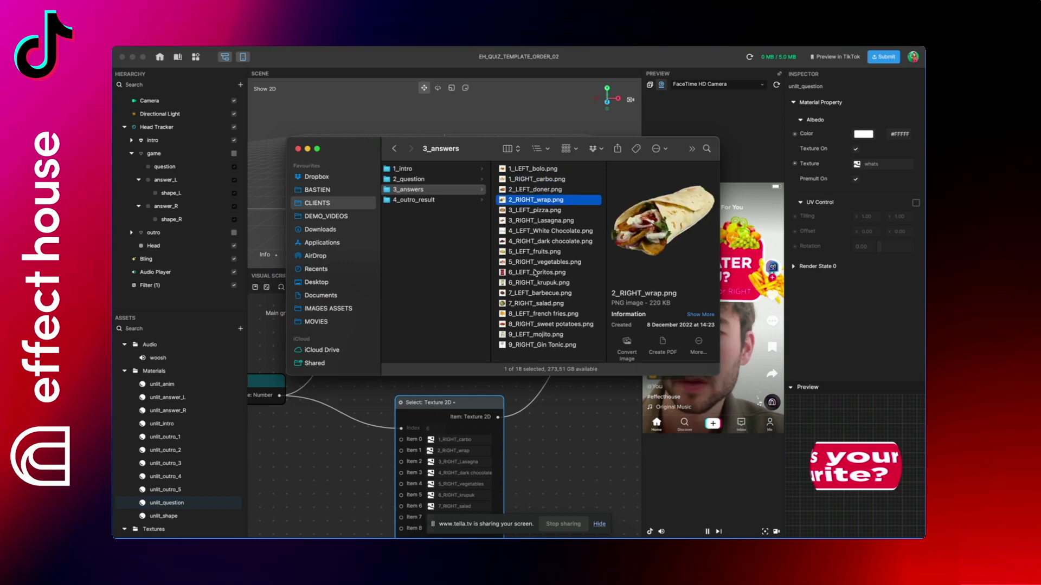
# Switch back to Effect House and compare the item order in the LEFT and RIGHT Select Texture 2D nodes
pyautogui.click(455, 397)
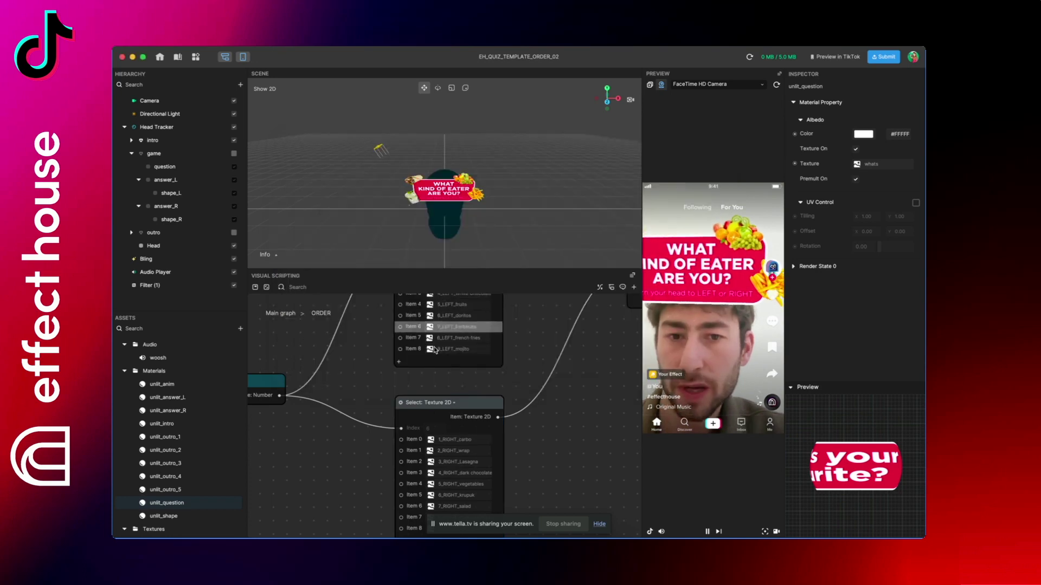
pyautogui.scroll(2, 437, 357)
pyautogui.scroll(2, 437, 357)
pyautogui.scroll(-4, 418, 423)
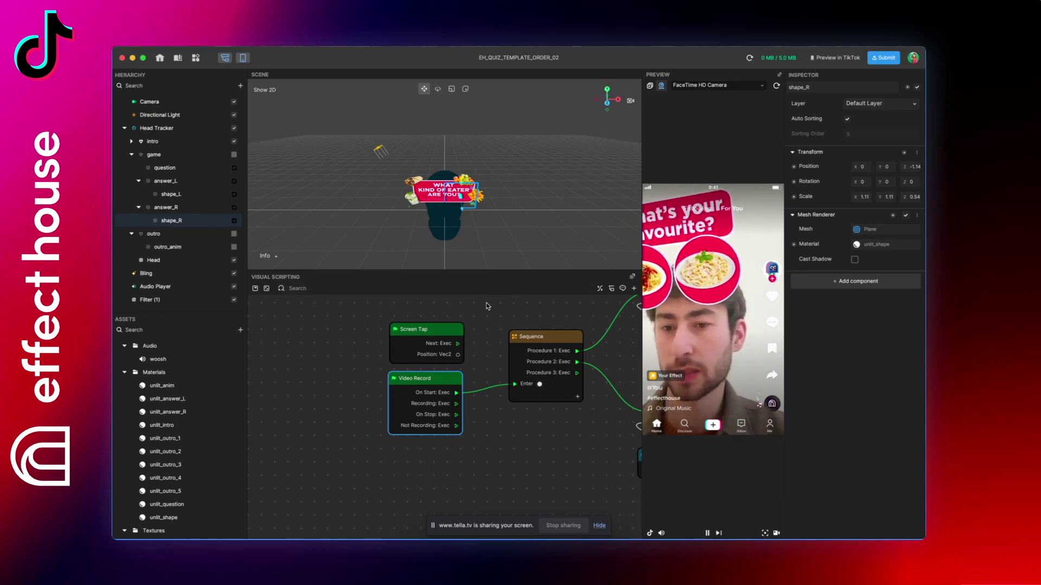
# Start importing a Texture Sequence into the project's assets
pyautogui.scroll(-10, 205, 447)
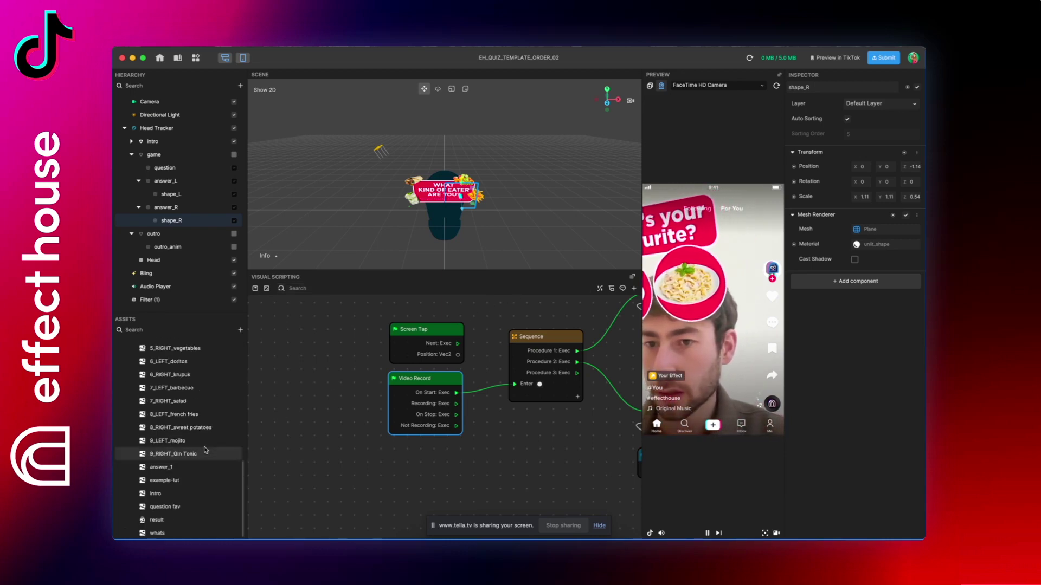
pyautogui.click(240, 334)
pyautogui.moveTo(293, 326)
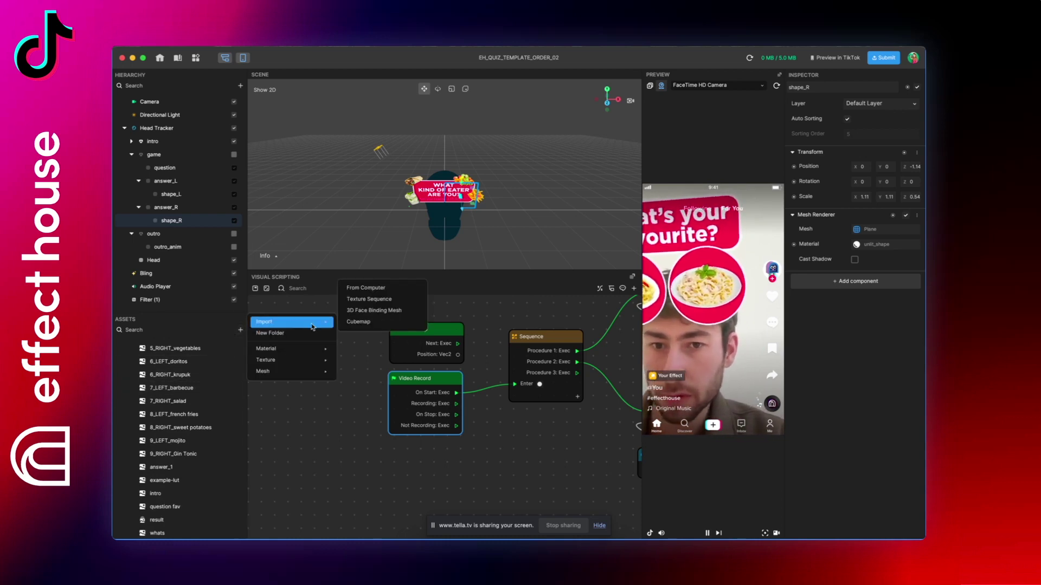
pyautogui.click(400, 301)
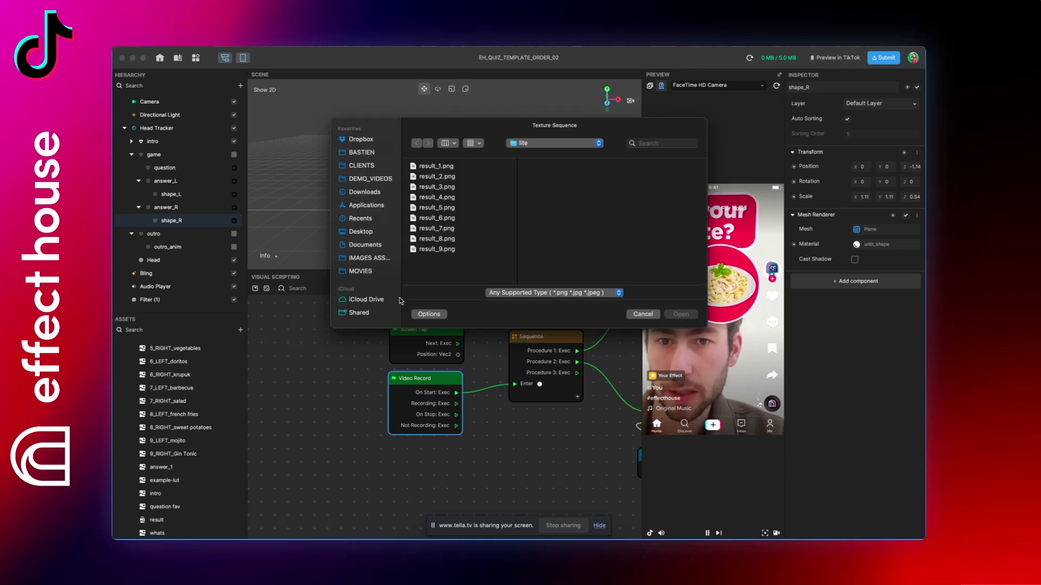
# Preview the images result_1.png to result_9.png, select all nine for the texture sequence, and cancel the import
pyautogui.click(448, 169)
pyautogui.press('Down')
pyautogui.press('Down')
pyautogui.press('Down')
pyautogui.press('Down')
pyautogui.press('Down')
pyautogui.press('Down')
pyautogui.press('Down')
pyautogui.press('Down')
pyautogui.press('Up')
pyautogui.press('Up')
pyautogui.press('Up')
pyautogui.press('Up')
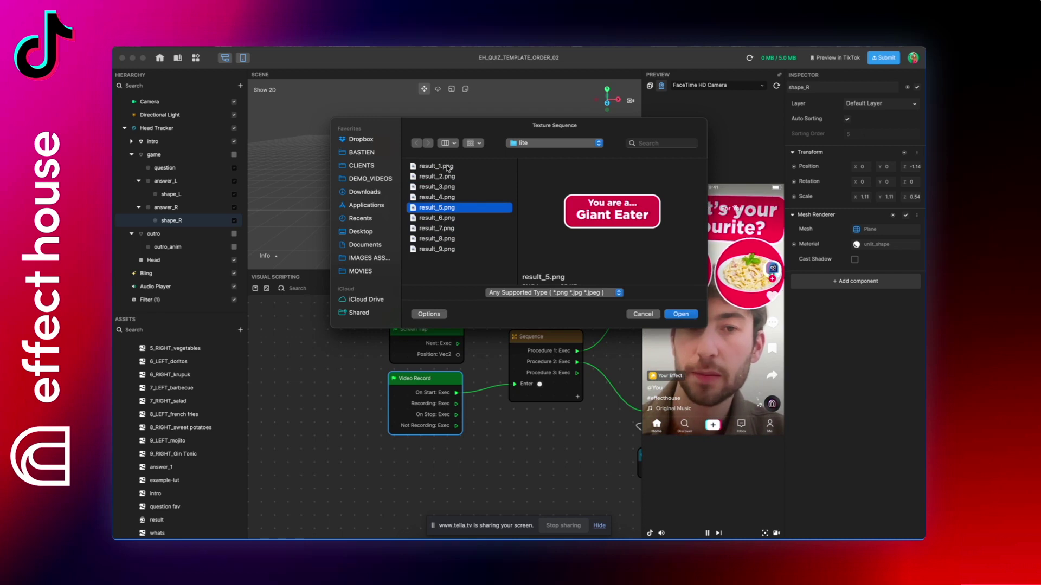
pyautogui.press('Up')
pyautogui.press('Up')
pyautogui.press('Up')
pyautogui.press('Up')
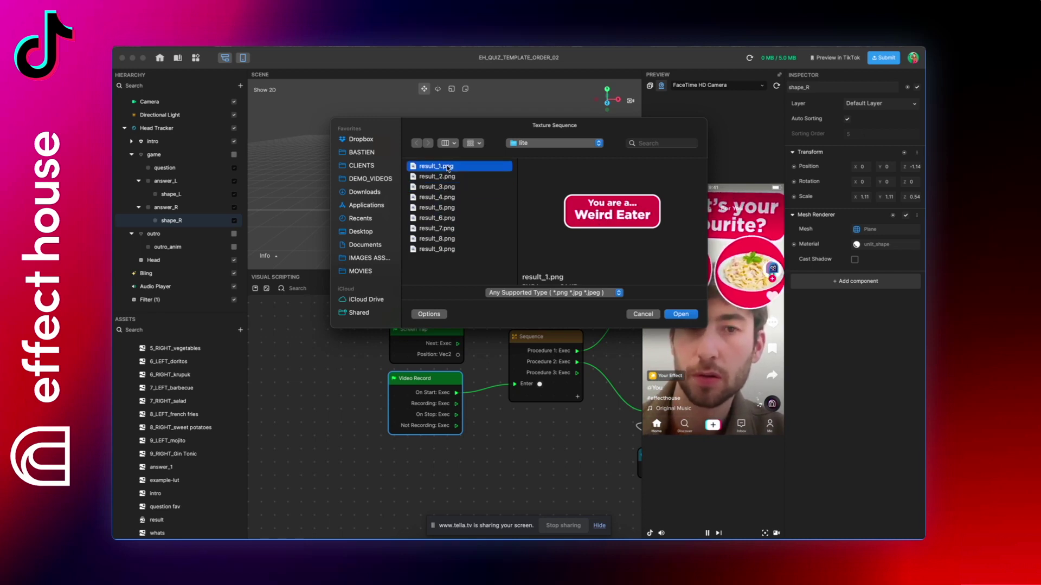
pyautogui.keyDown('shift'); pyautogui.click(446, 248); pyautogui.keyUp('shift')
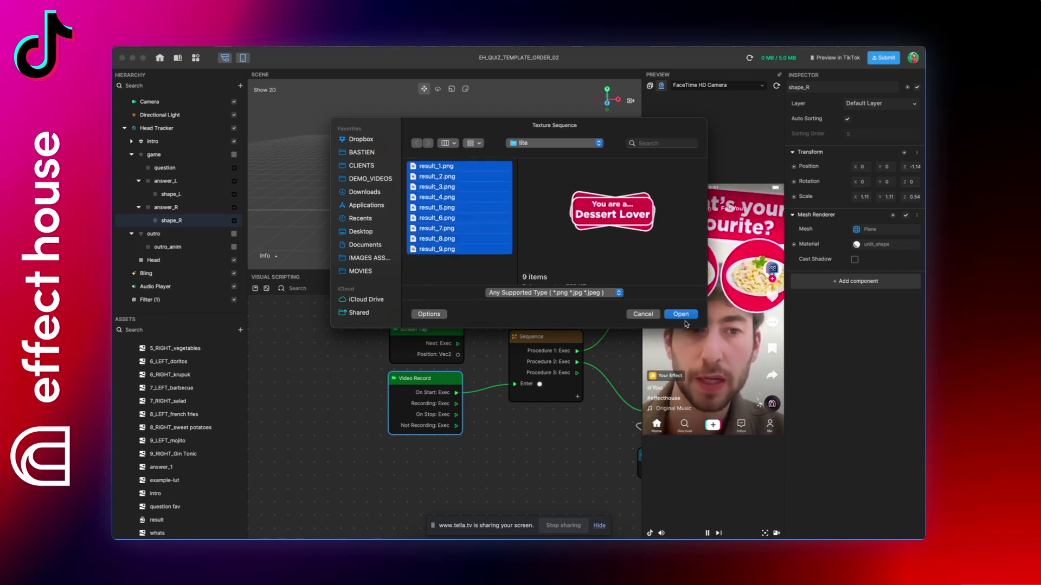
pyautogui.click(644, 314)
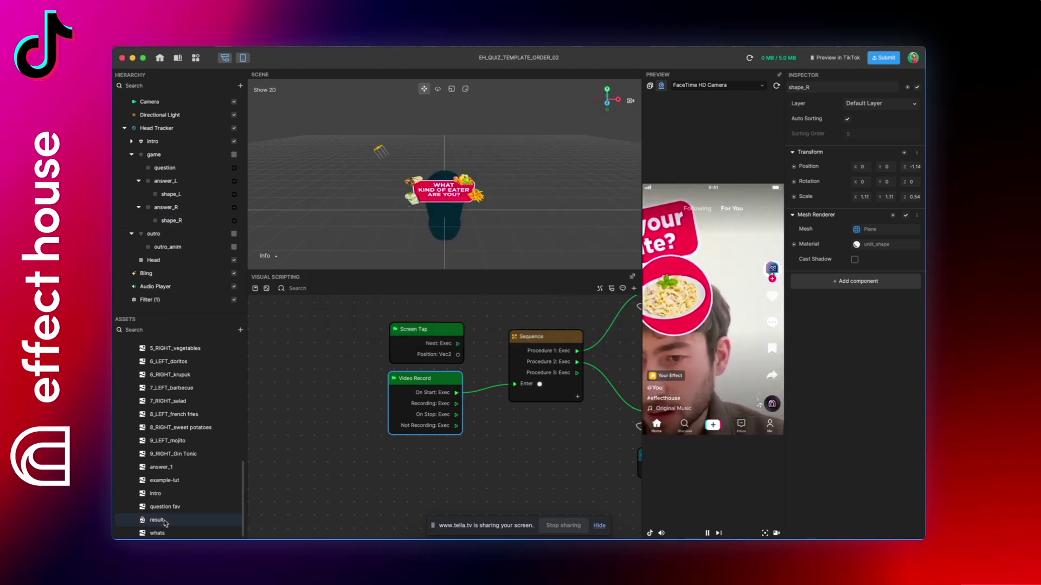
# Inspect the result texture sequence and the outro_anim object's Animation Sequence, leaving result assigned
pyautogui.click(166, 521)
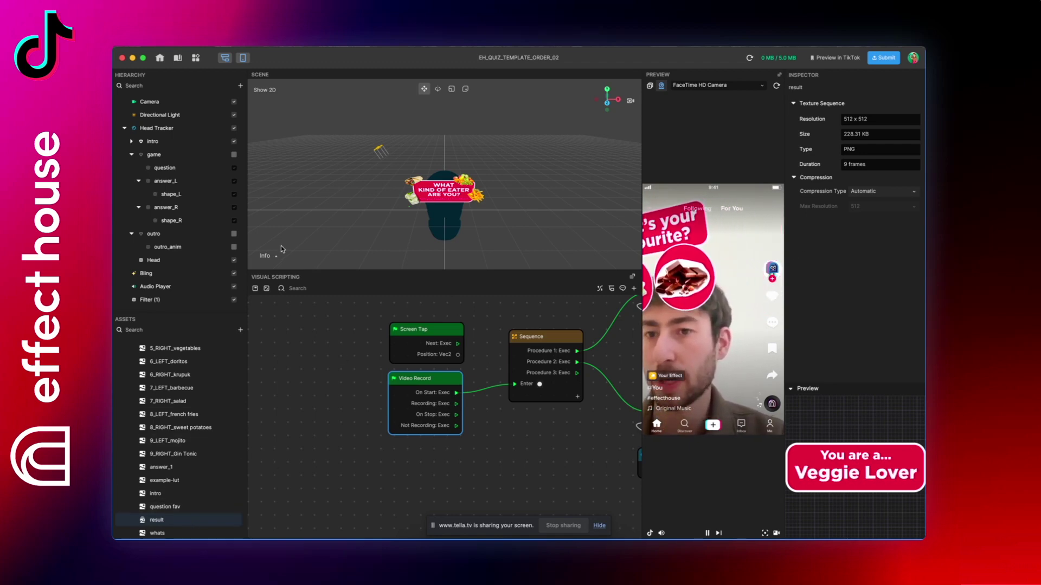
pyautogui.click(168, 247)
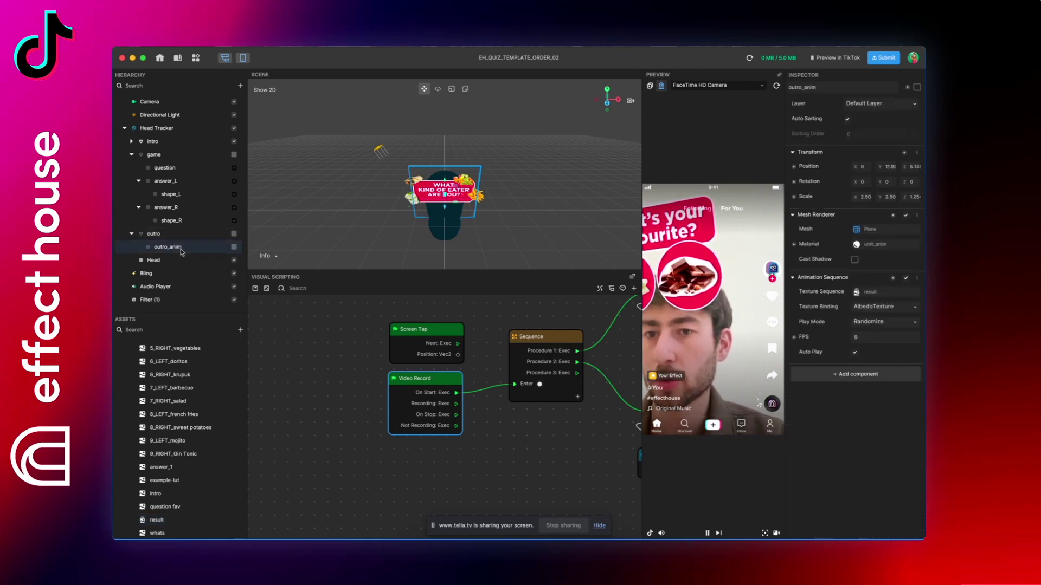
pyautogui.click(870, 293)
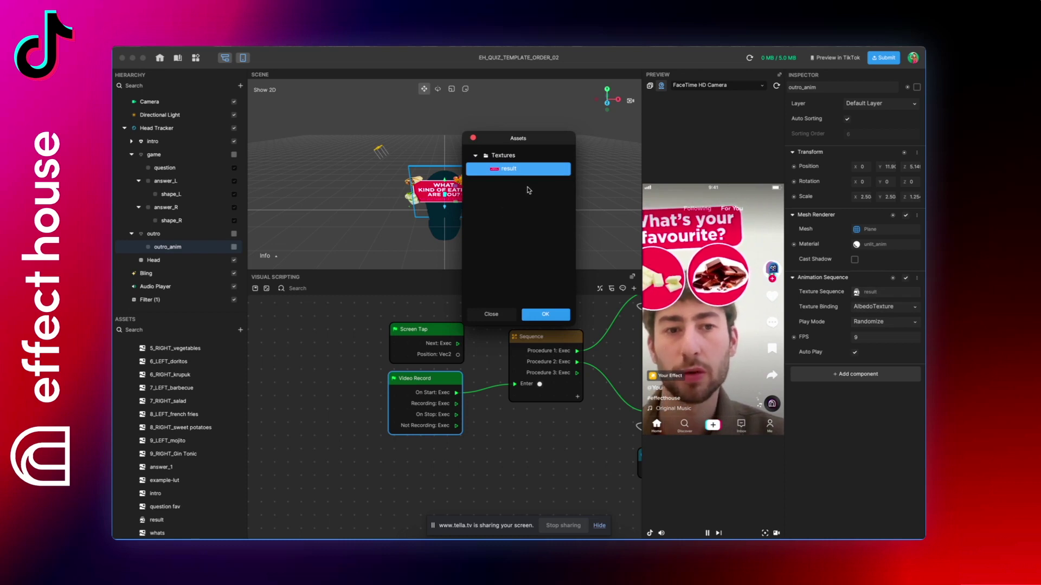
pyautogui.click(541, 314)
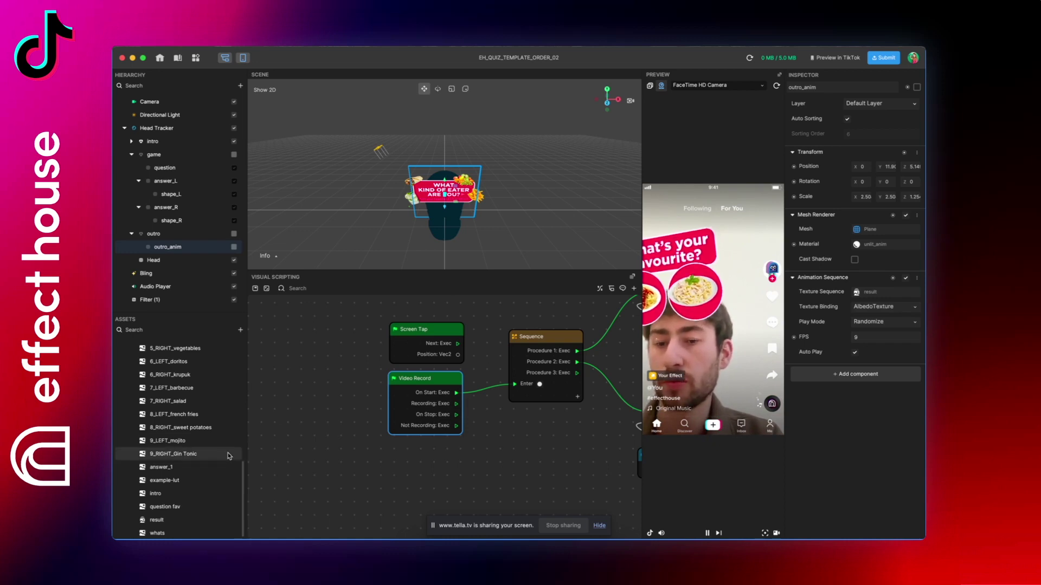
# Review the material and texture assets and the Play Mode options of outro_anim, keeping Randomize
pyautogui.scroll(5, 229, 455)
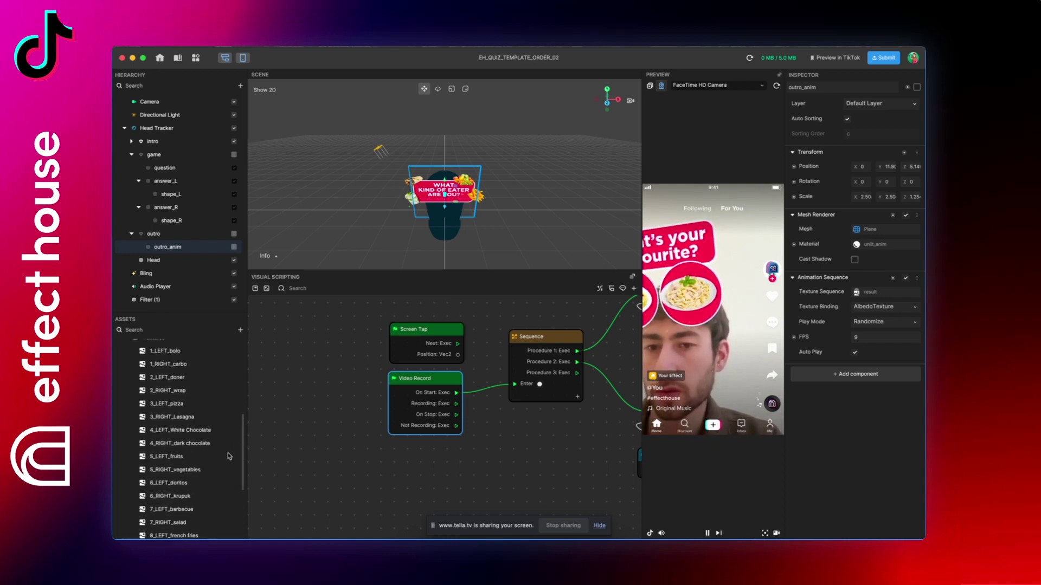
pyautogui.scroll(6, 229, 456)
pyautogui.scroll(1, 228, 455)
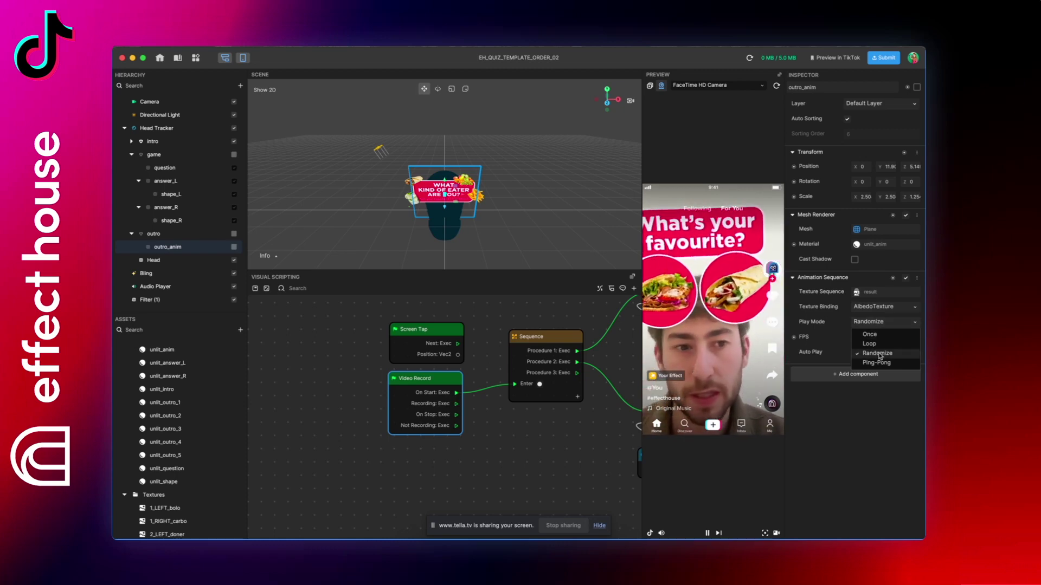
pyautogui.click(871, 407)
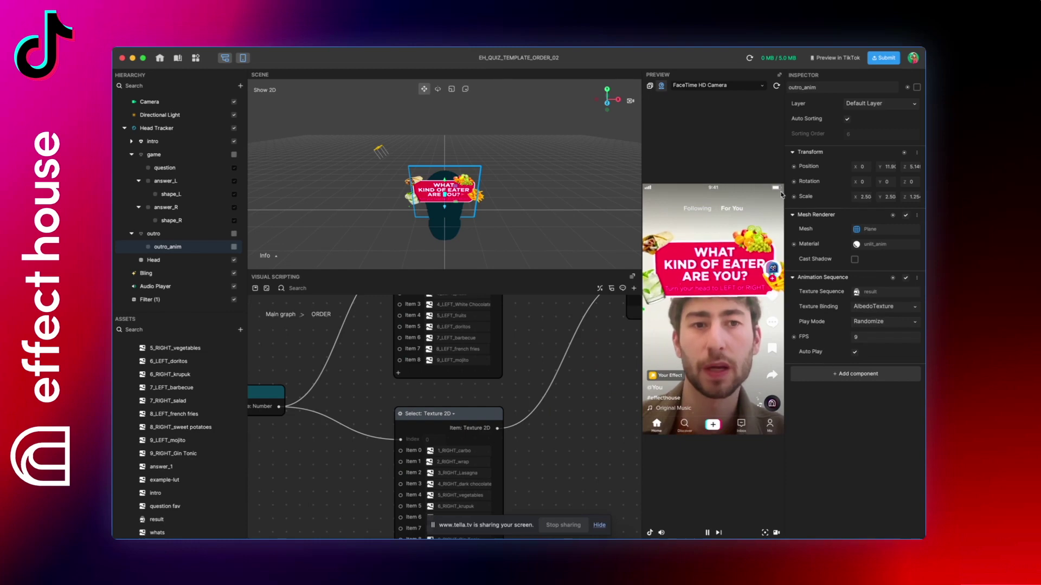
# Restart the effect preview, then show and hide the visual scripting variables
pyautogui.click(777, 88)
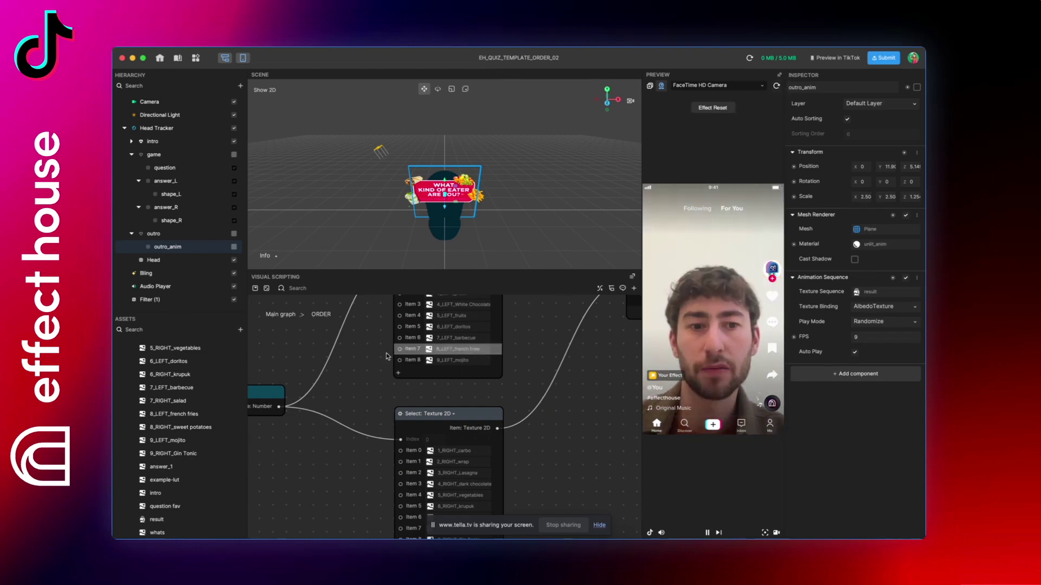
pyautogui.click(599, 288)
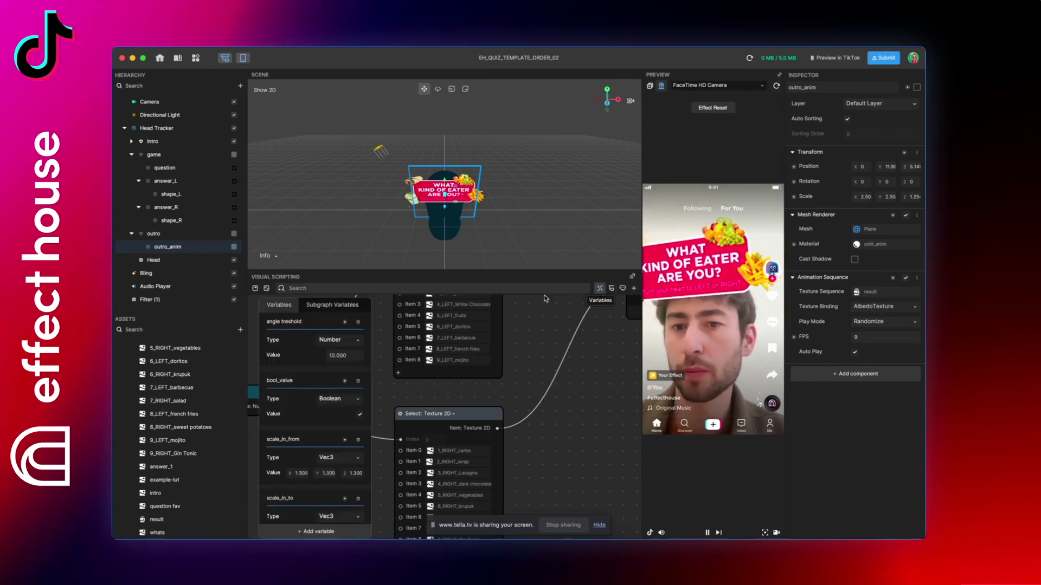
pyautogui.click(599, 289)
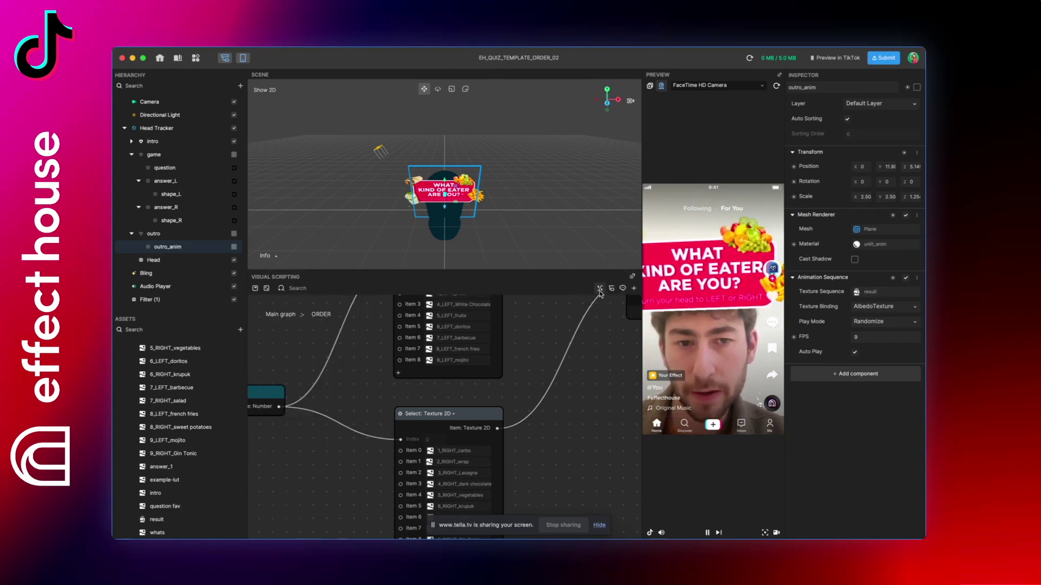
# Show the graph variables, set REPLACE : NB_QUESTION to 9, and hide the variables again
pyautogui.click(600, 293)
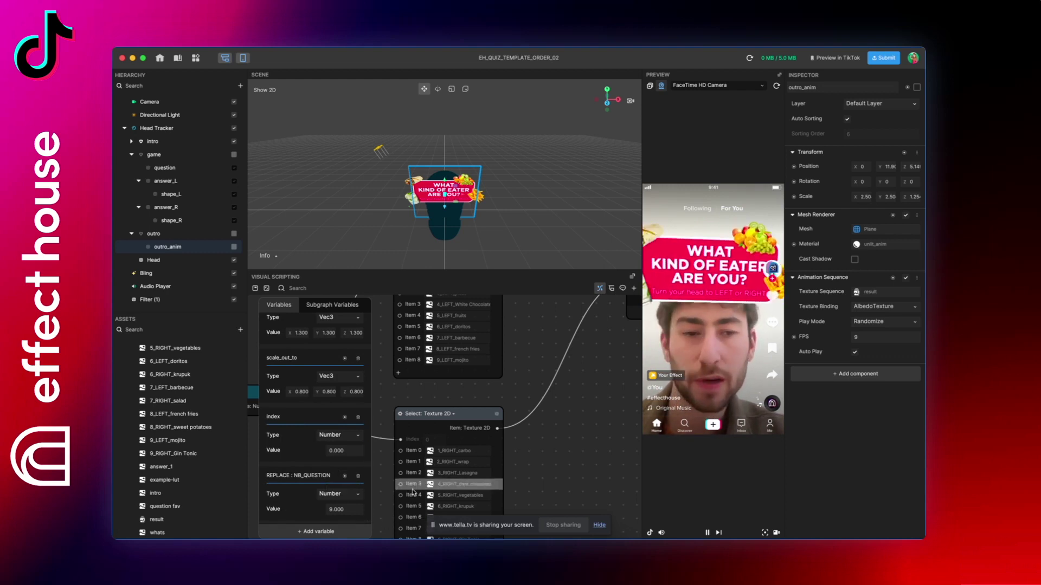
pyautogui.doubleClick(347, 512)
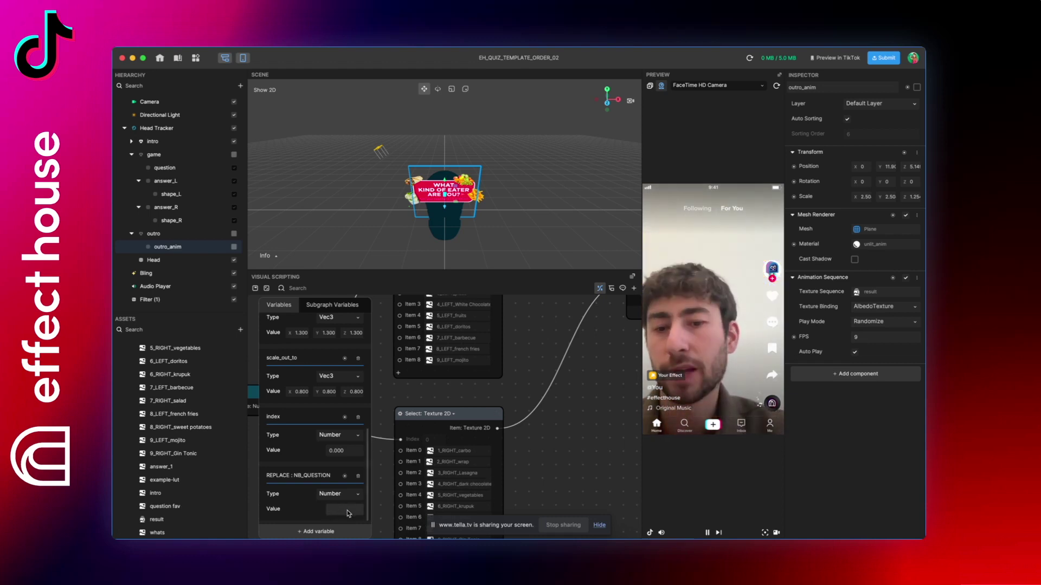
pyautogui.write('9')
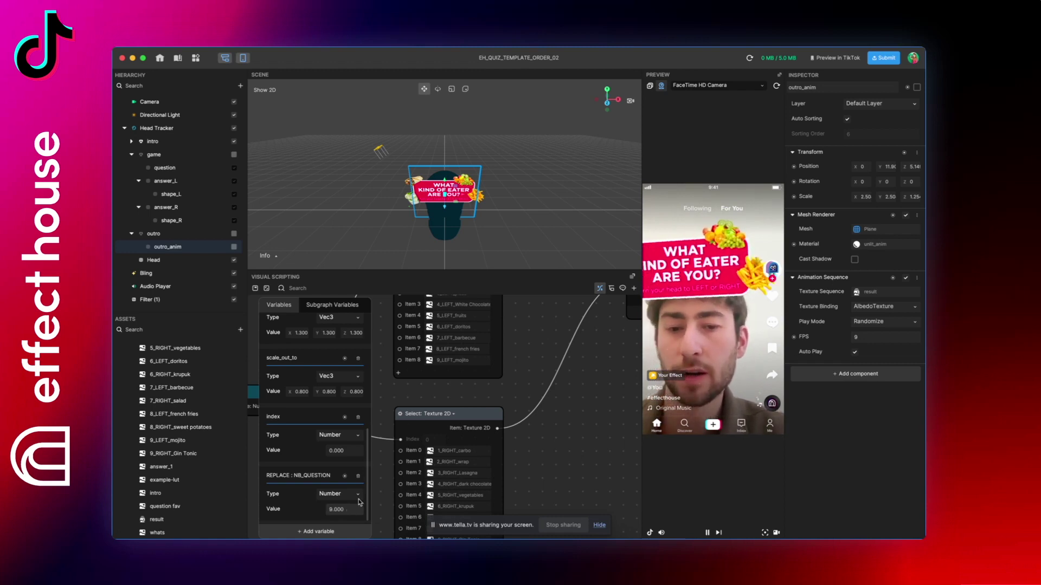
pyautogui.click(599, 294)
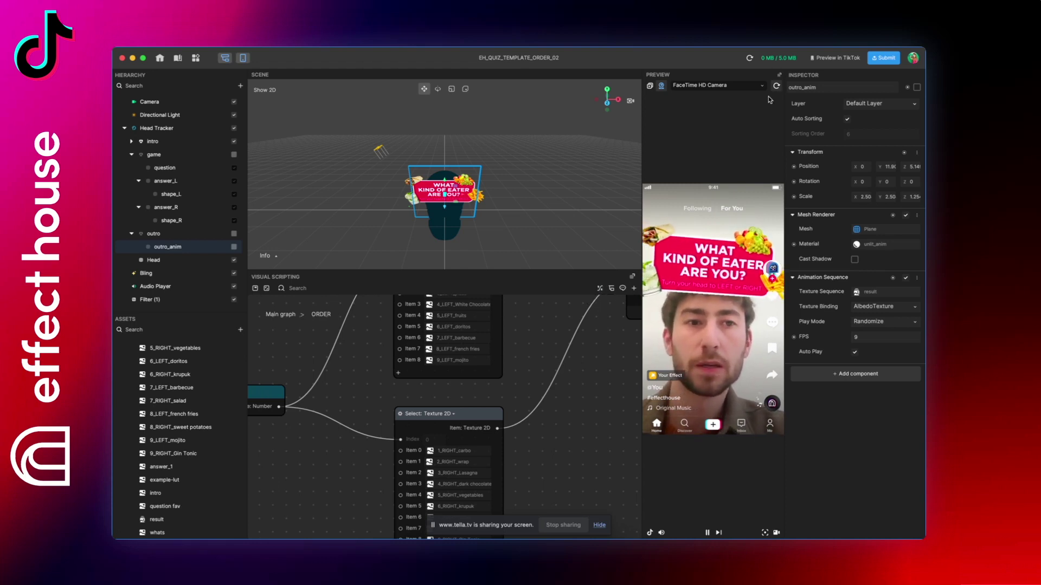
# Review the ORDER subgraph's texture selections and return to the main graph
pyautogui.scroll(-8, 411, 410)
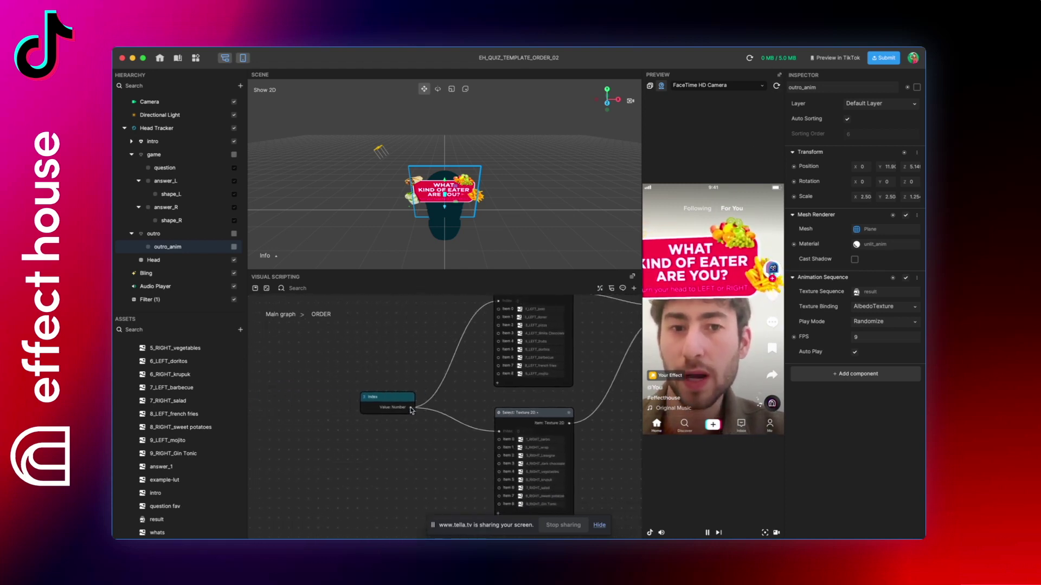
pyautogui.scroll(3, 409, 408)
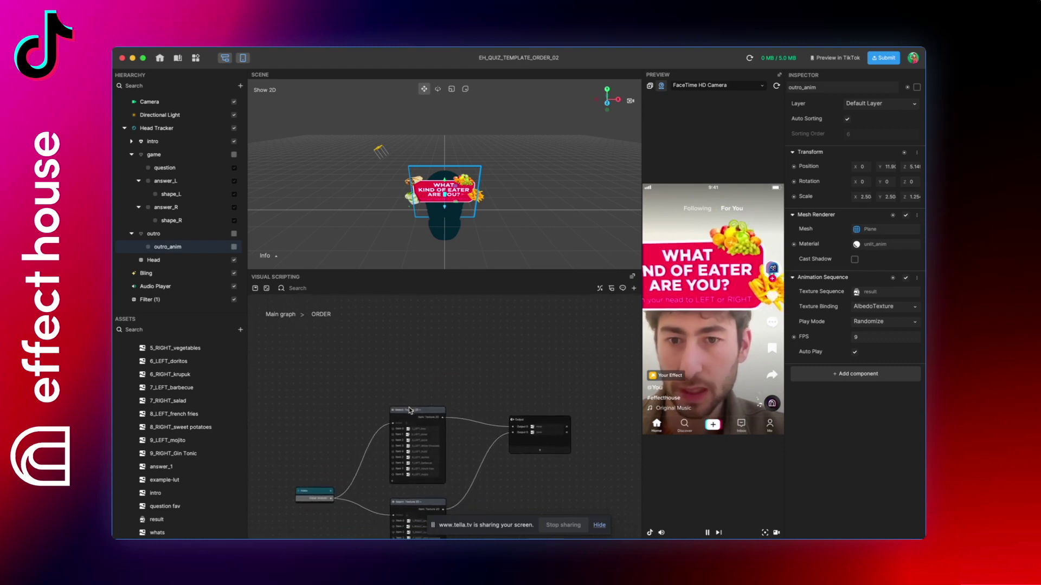
pyautogui.click(272, 316)
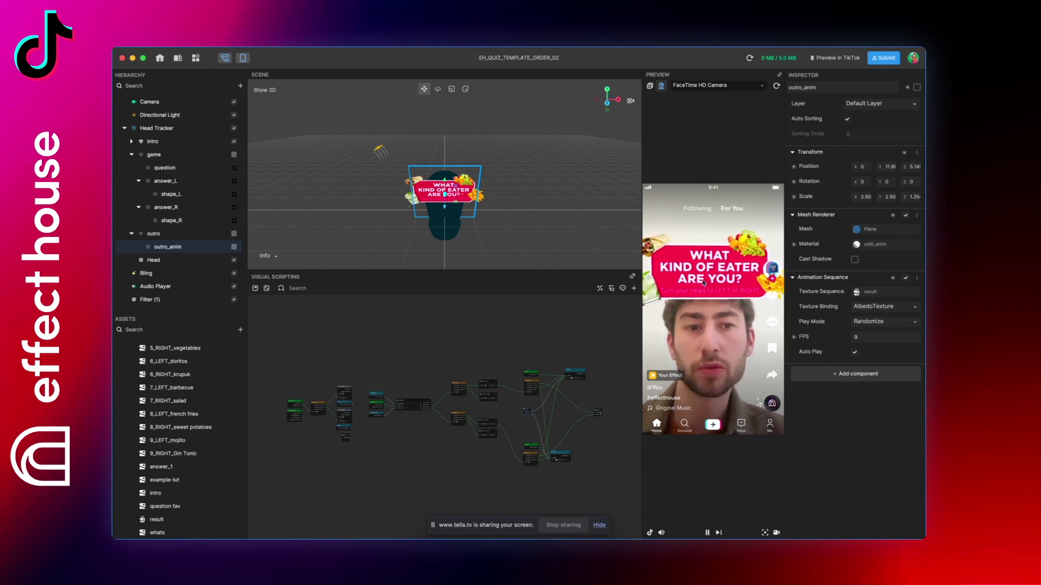
# Replace the Screen Tap link into the Sequence node's Enter with Video Record's On Start output, and restart the preview
pyautogui.scroll(5, 319, 425)
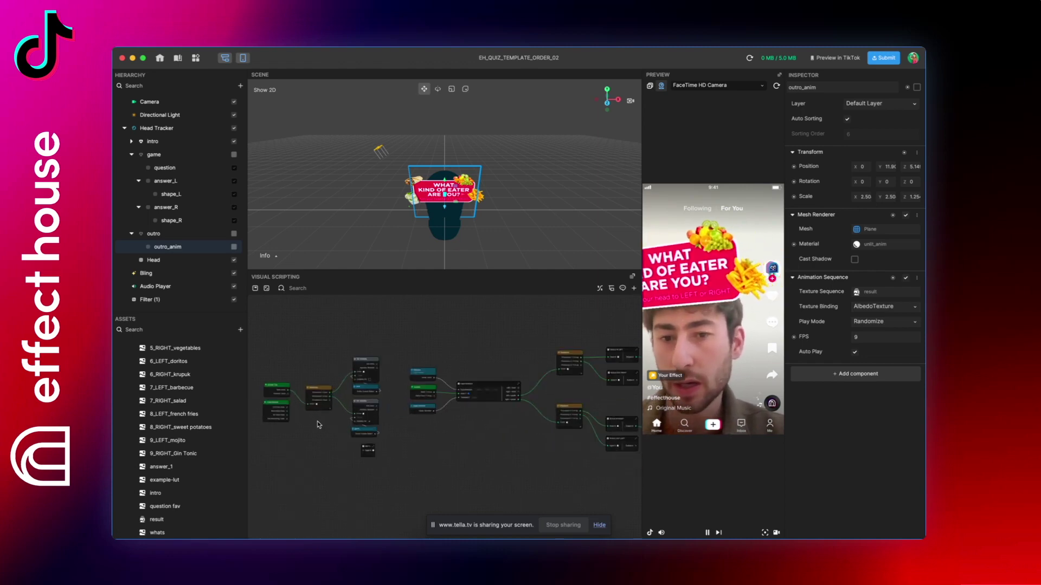
pyautogui.scroll(3, 319, 425)
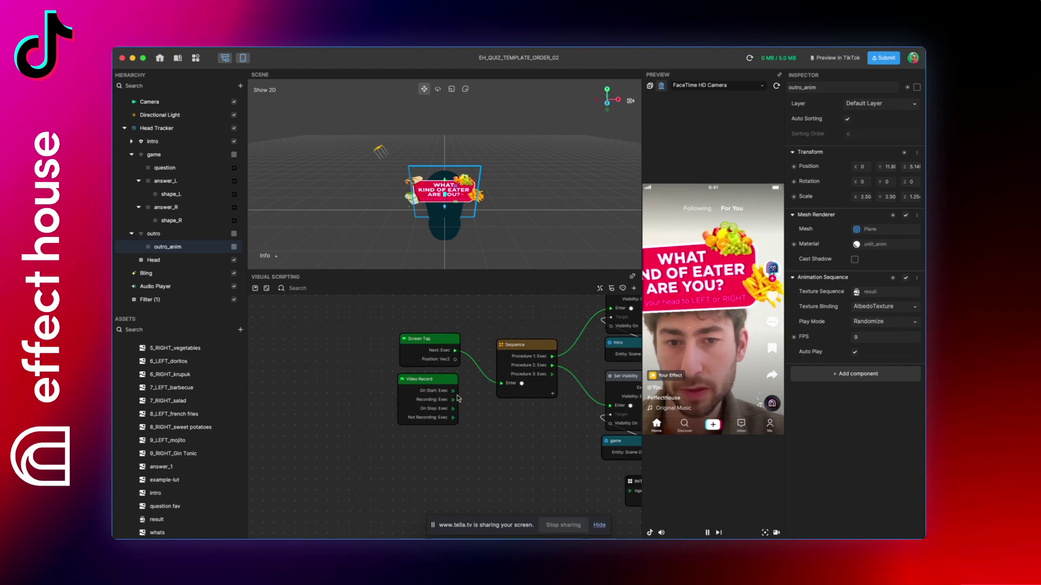
pyautogui.scroll(2, 439, 383)
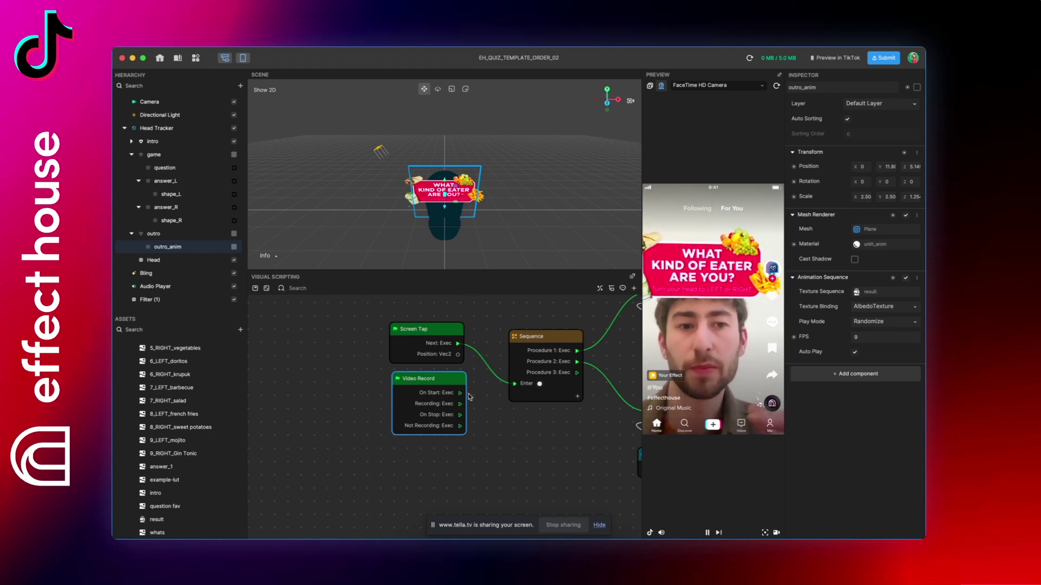
pyautogui.click(484, 360)
pyautogui.press('Delete')
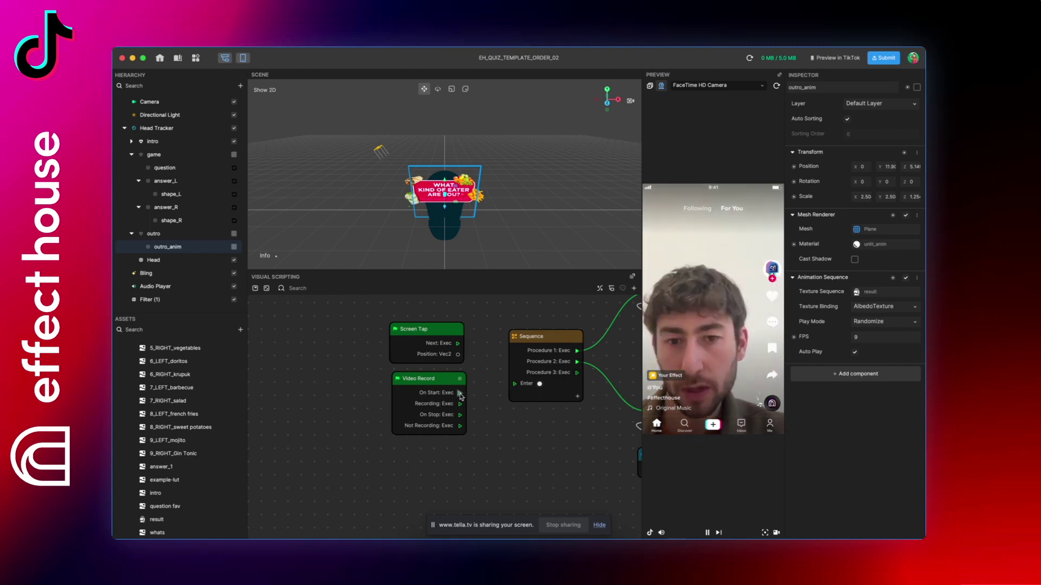
pyautogui.moveTo(478, 391); pyautogui.dragTo(514, 384)
pyautogui.click(431, 385)
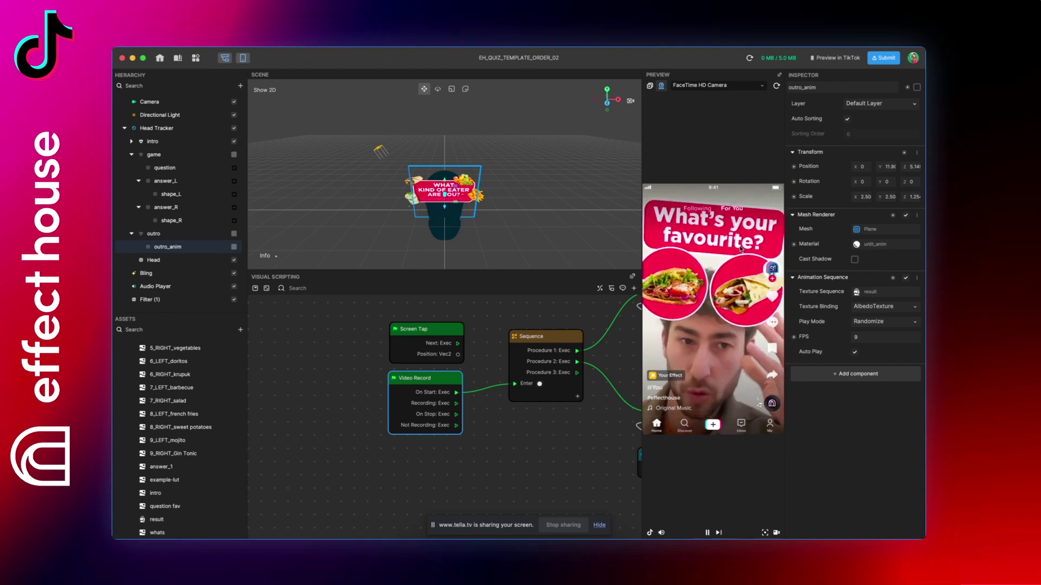
pyautogui.click(776, 86)
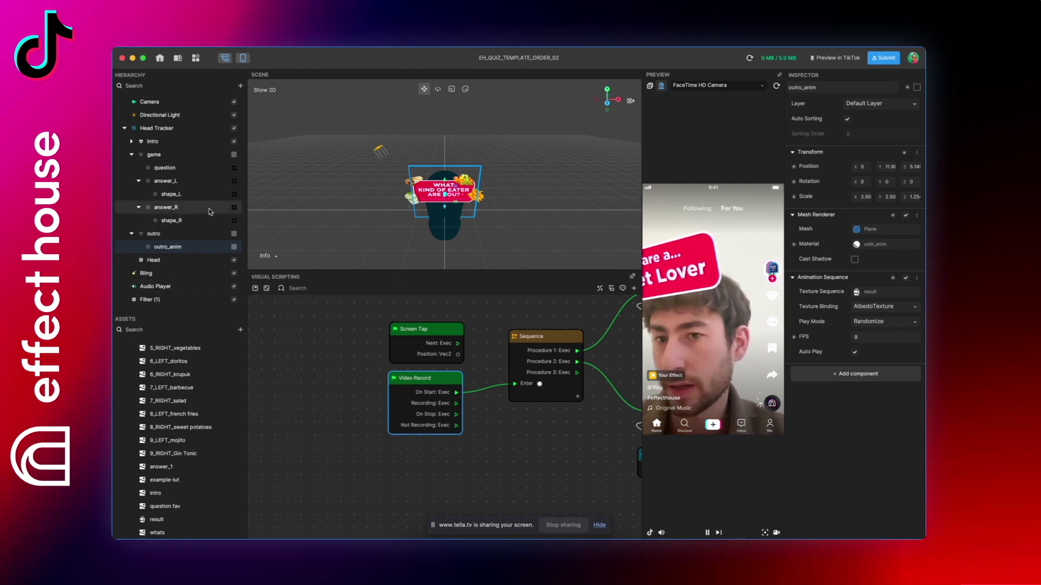
# Inspect the shape_R, answer_L and shape_L objects in the game group, including their Mesh Renderer materials
pyautogui.click(182, 233)
pyautogui.click(172, 194)
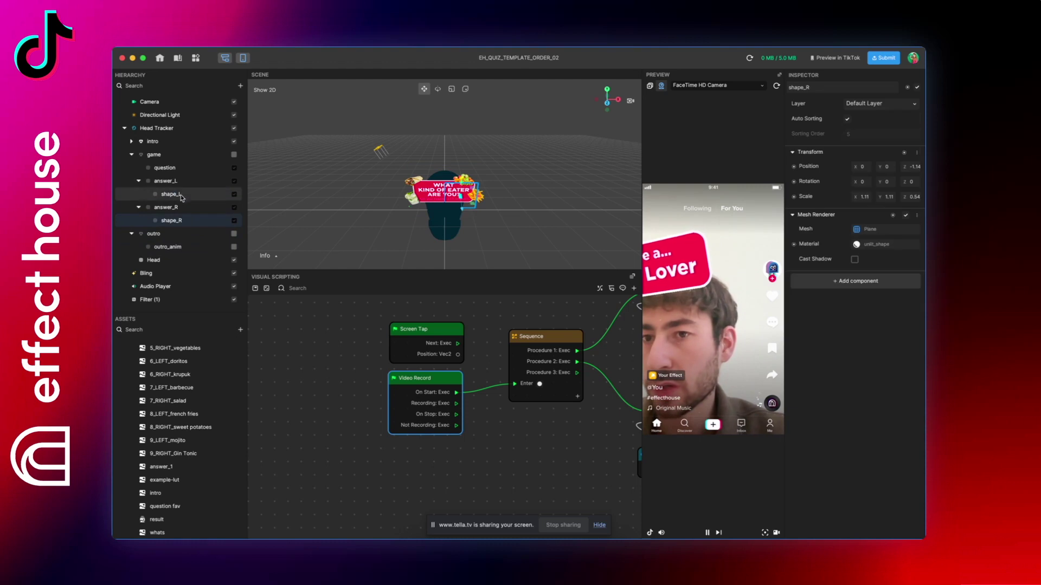
pyautogui.click(175, 184)
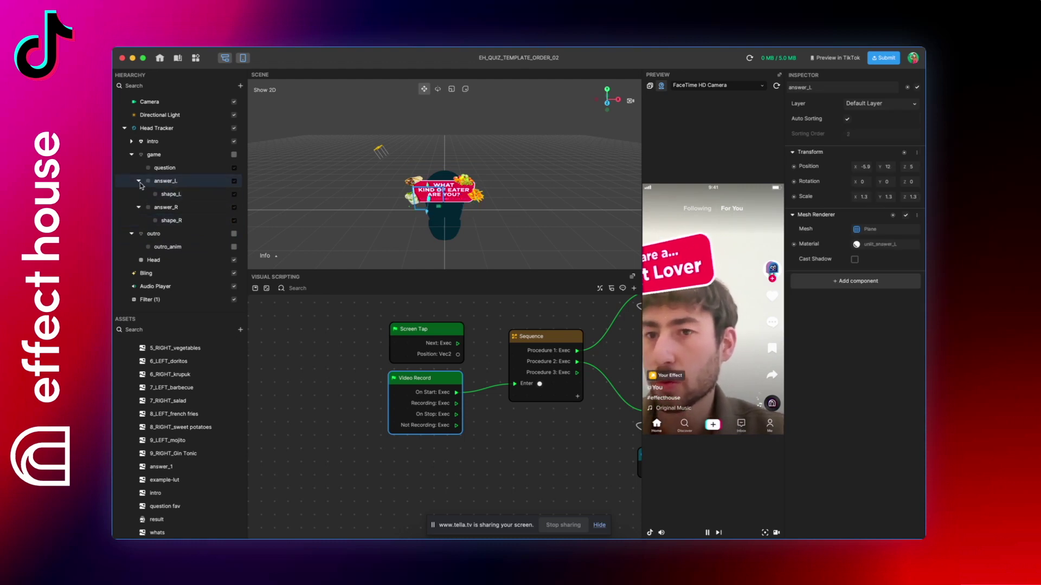
pyautogui.click(132, 155)
pyautogui.click(131, 155)
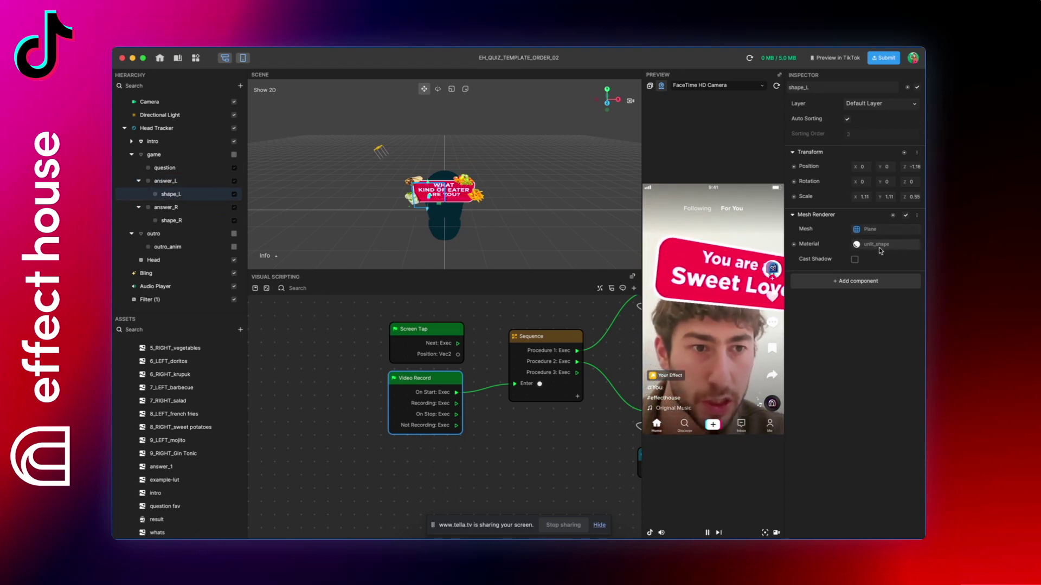
# Inspect the unlit_shape material and its available textures, leaving answer_1 assigned, and select the shape_R object
pyautogui.scroll(10, 173, 381)
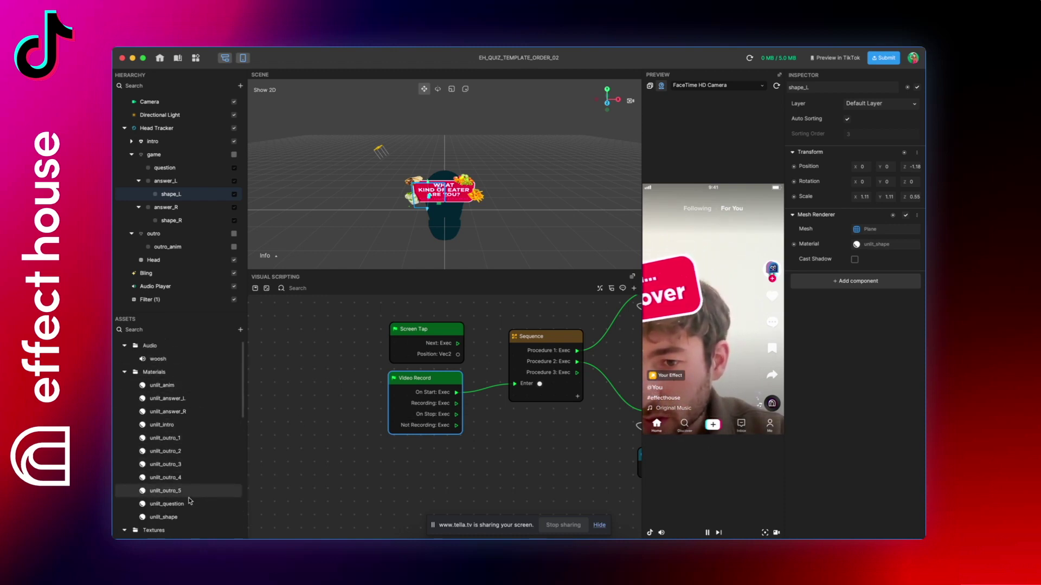
pyautogui.click(183, 515)
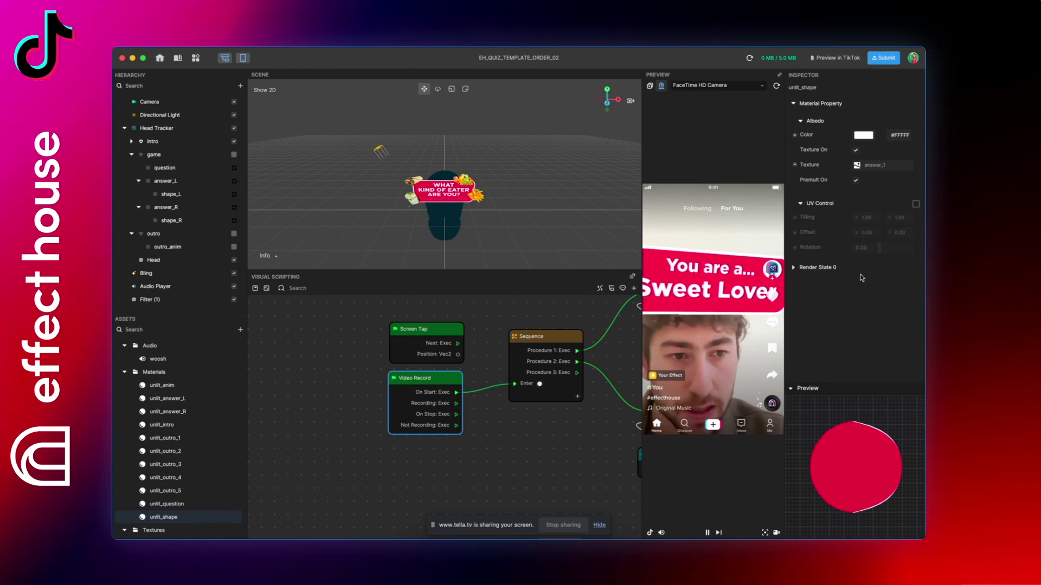
pyautogui.click(867, 167)
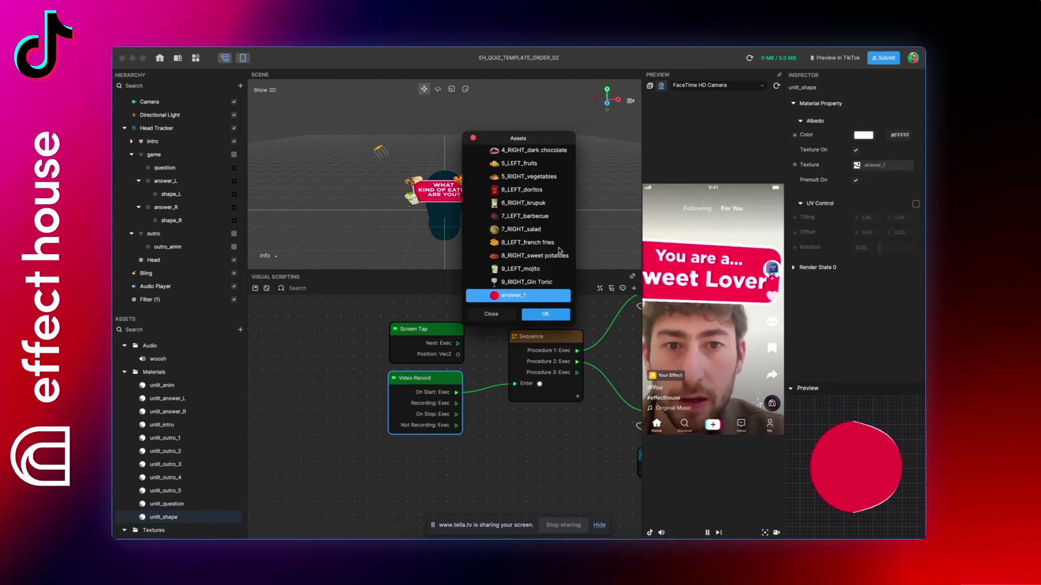
pyautogui.scroll(-3, 560, 249)
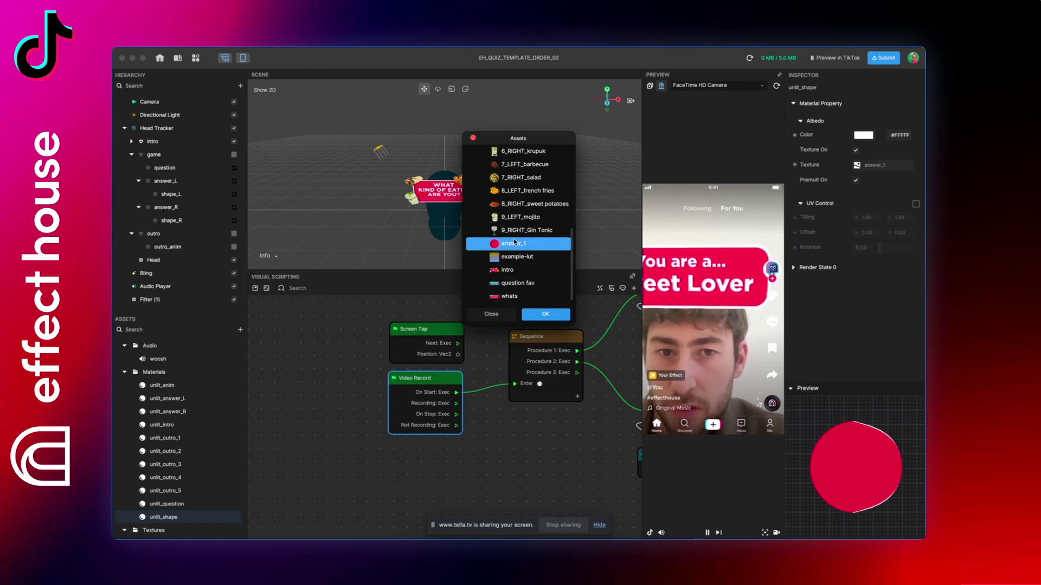
pyautogui.click(491, 314)
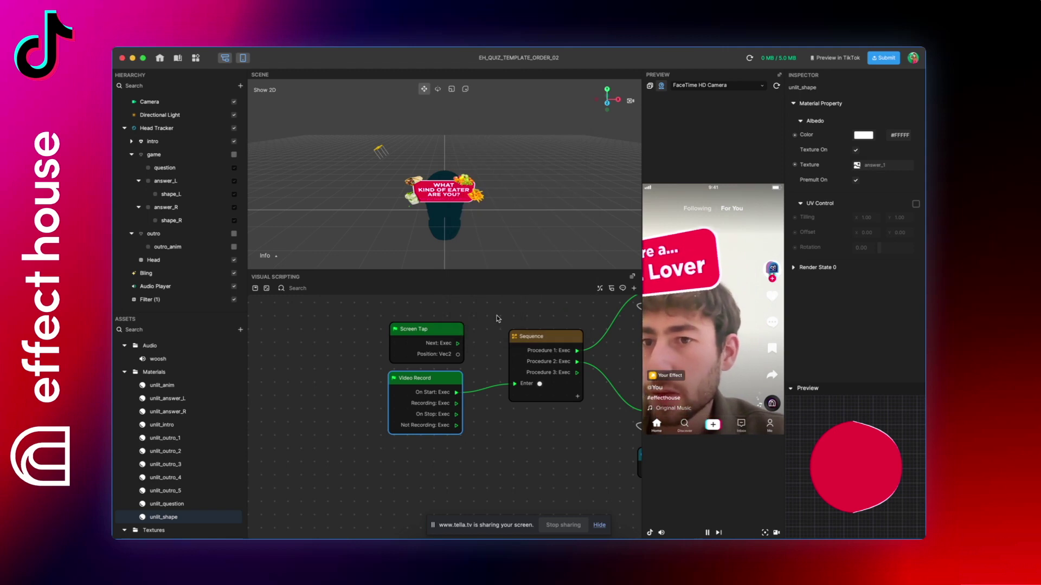
pyautogui.click(185, 220)
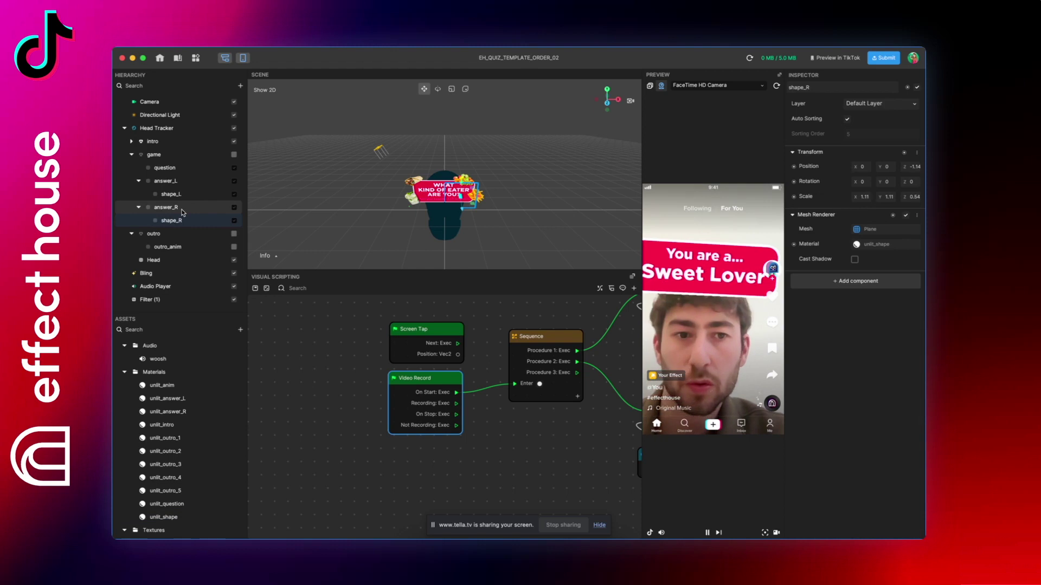